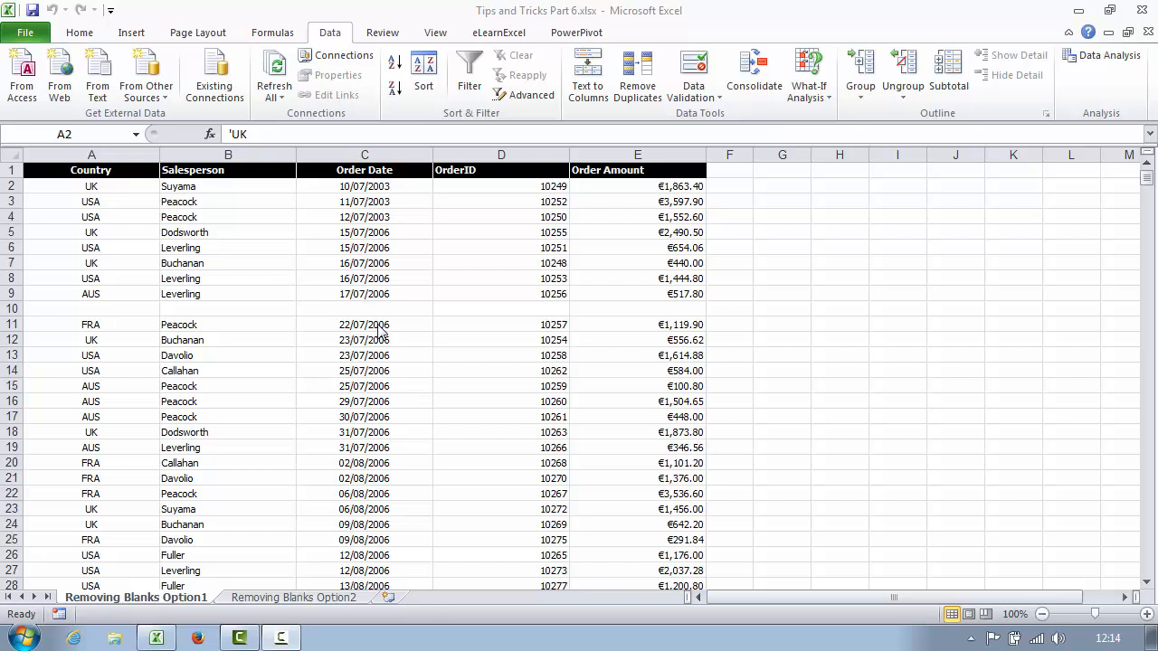
# - Look at the Sort settings, close them without sorting, and select cell A5
pyautogui.click(180, 203)
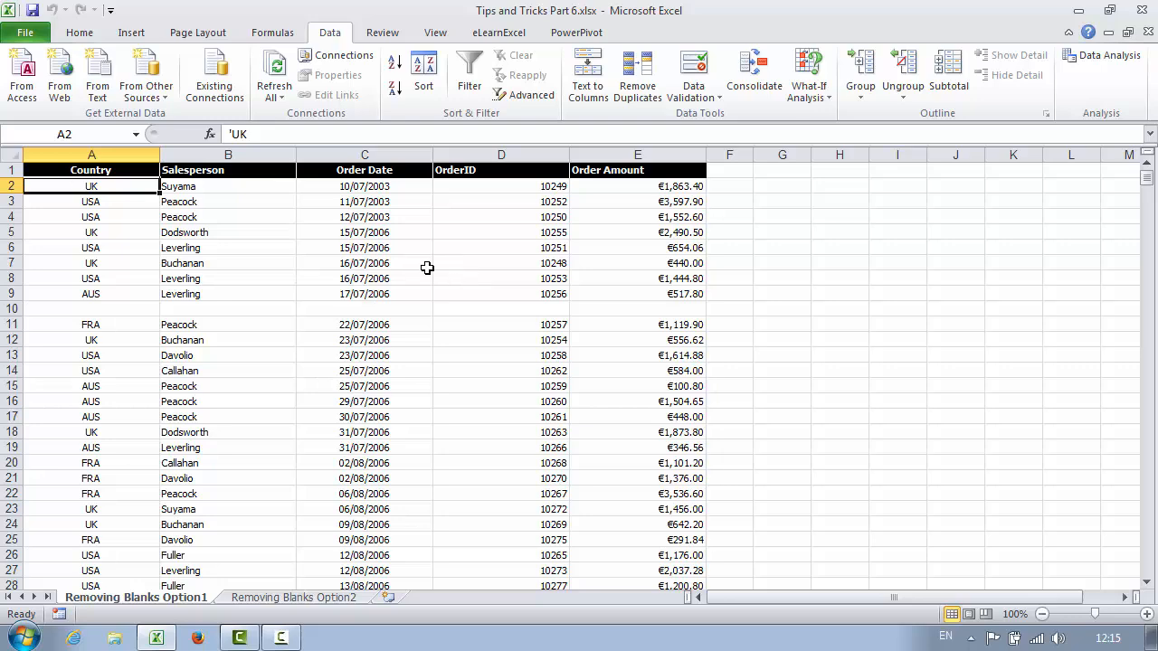
pyautogui.click(423, 76)
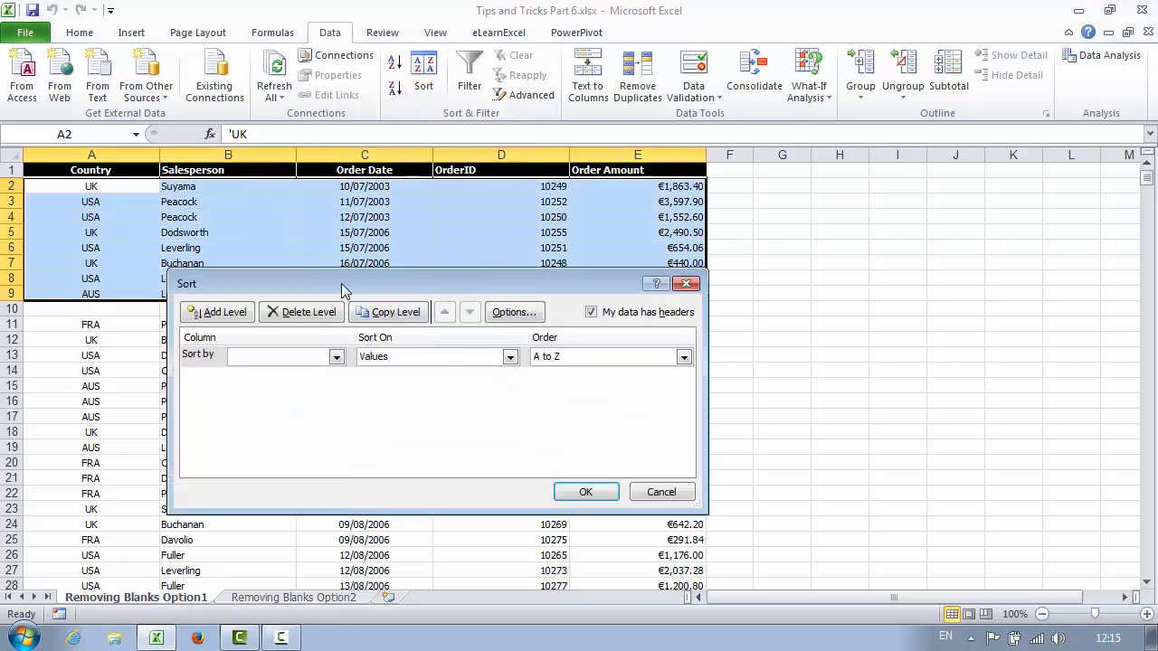
pyautogui.moveTo(341, 283); pyautogui.dragTo(1000, 292)
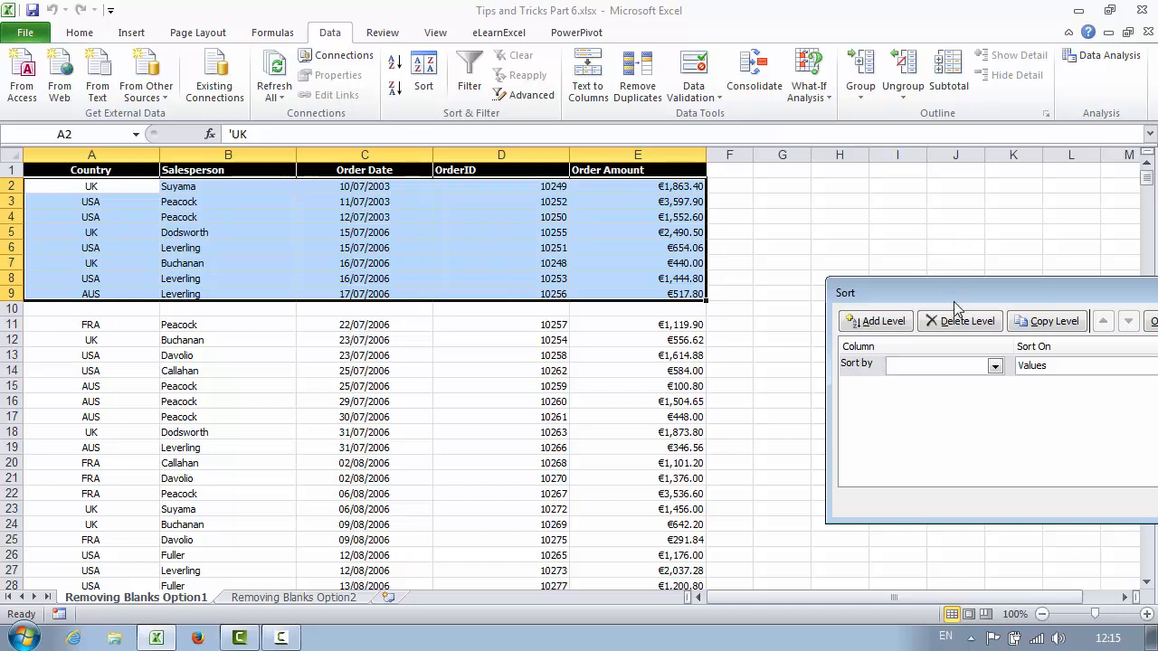
pyautogui.moveTo(953, 306); pyautogui.dragTo(606, 263)
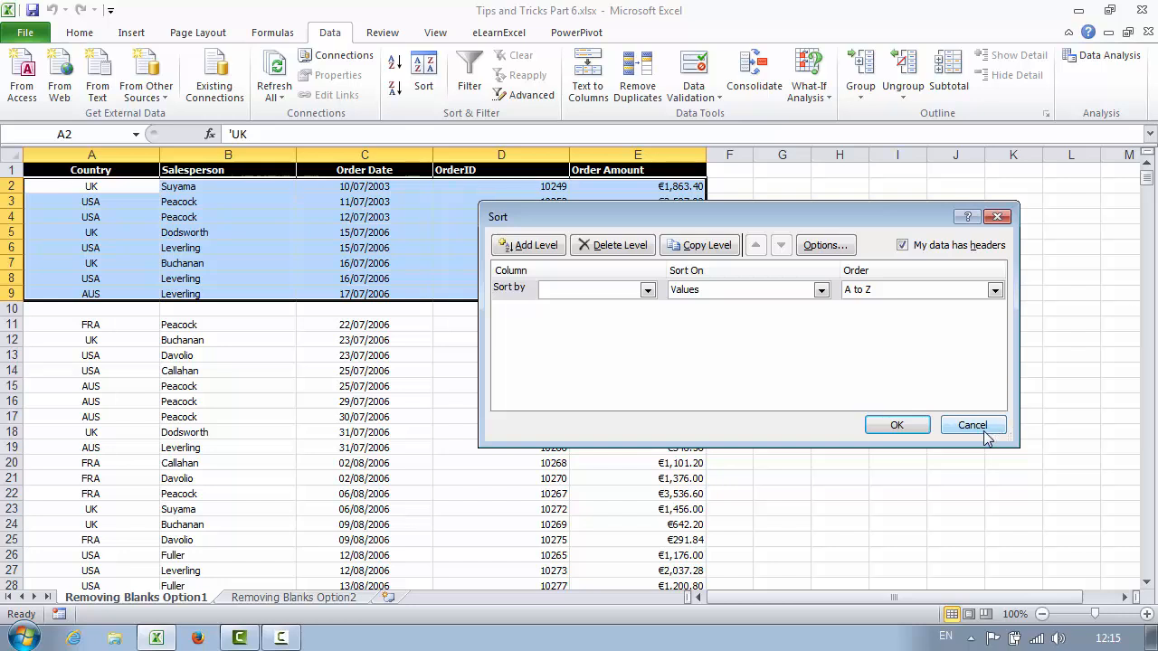
pyautogui.click(982, 428)
pyautogui.click(133, 228)
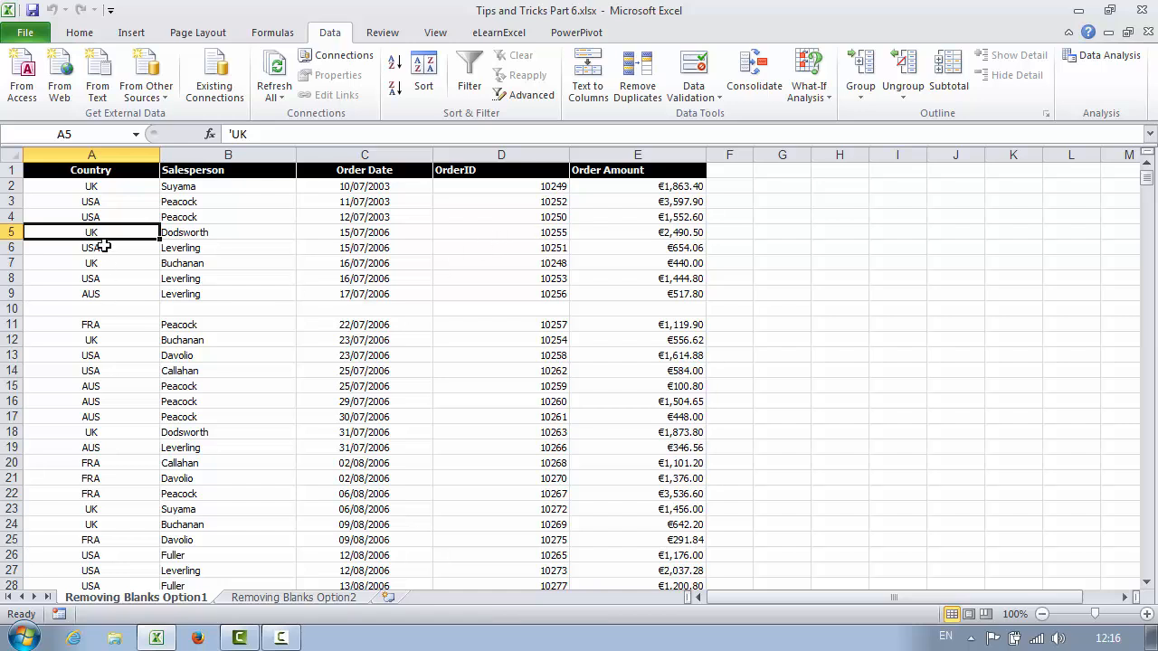
# - Try filtering on the headers, check the Country filter choices, then turn filtering off
pyautogui.click(469, 80)
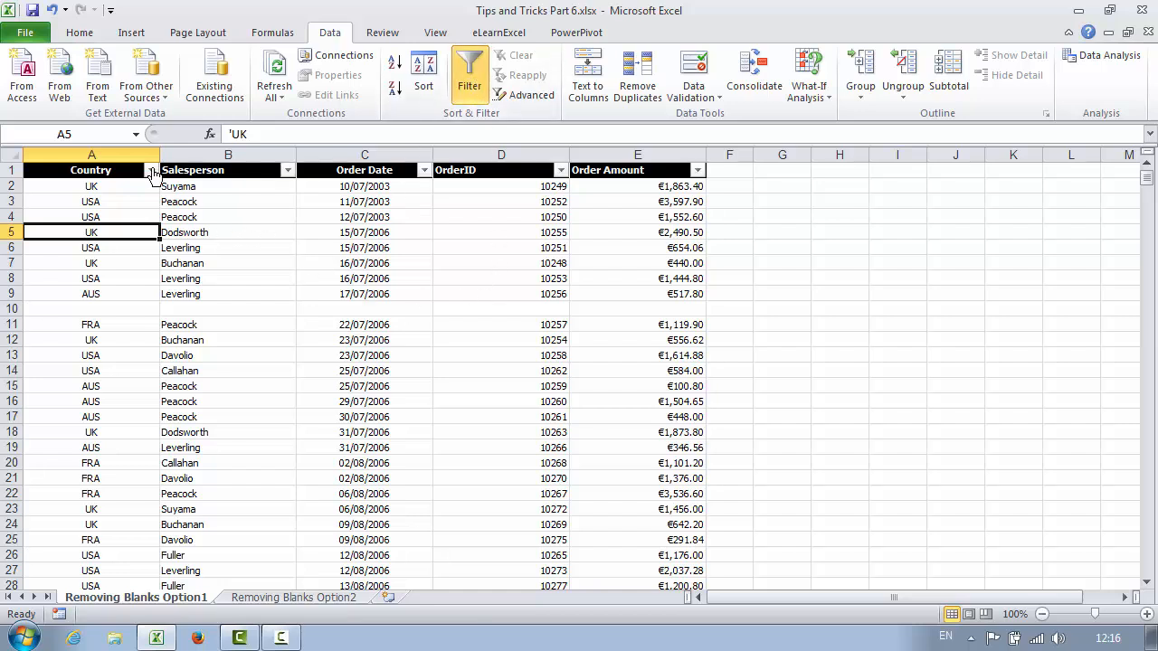
pyautogui.click(151, 170)
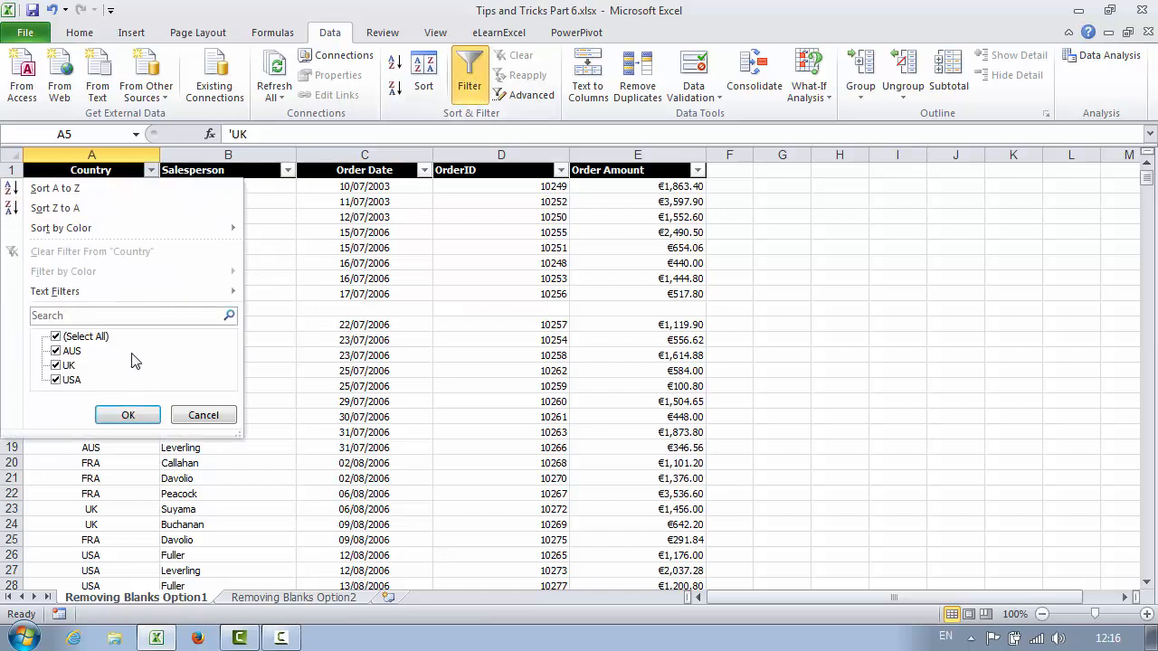
pyautogui.click(197, 416)
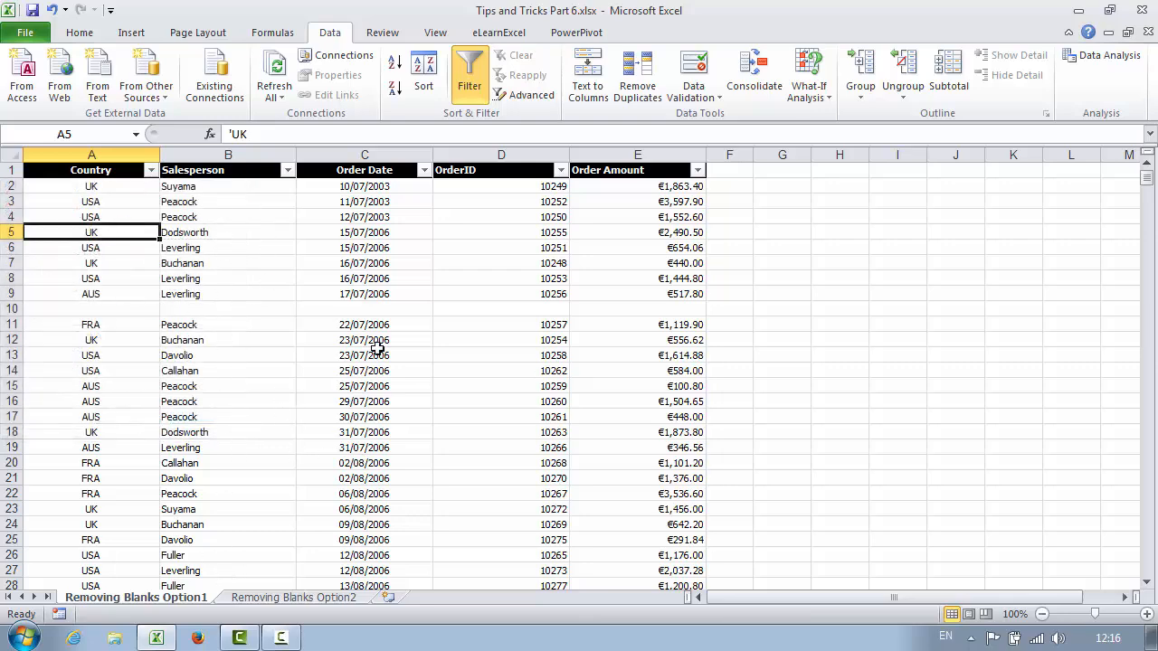
pyautogui.click(471, 85)
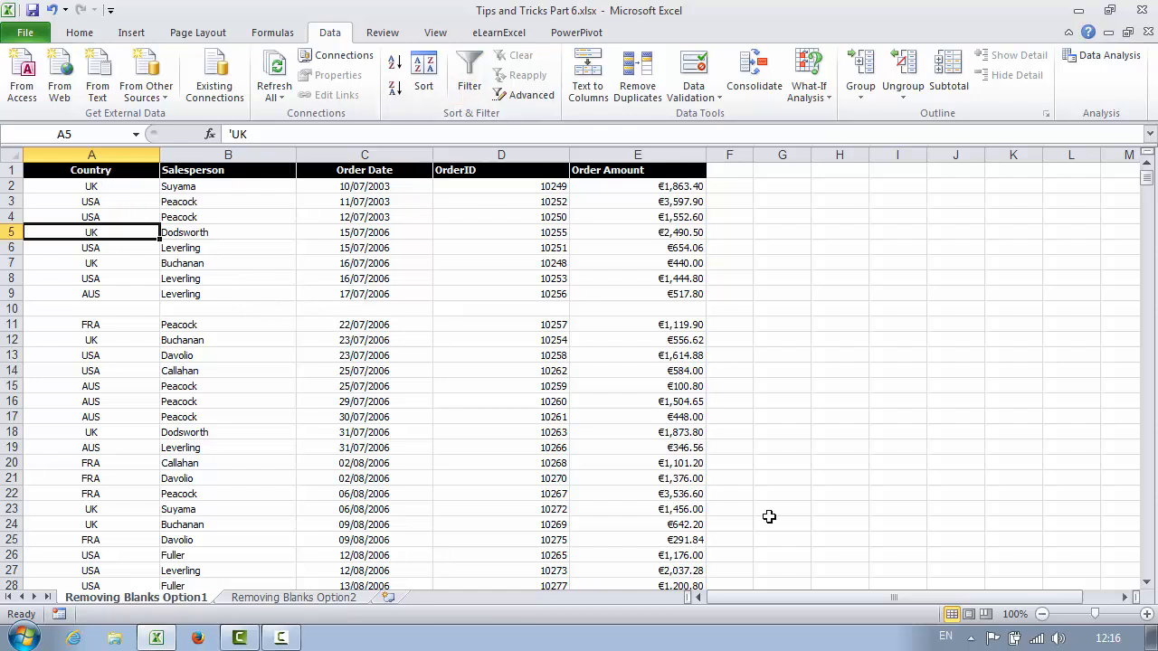
# - Select the whole table A1:E810 from A1 and apply Data > Filter to it
pyautogui.click(145, 171)
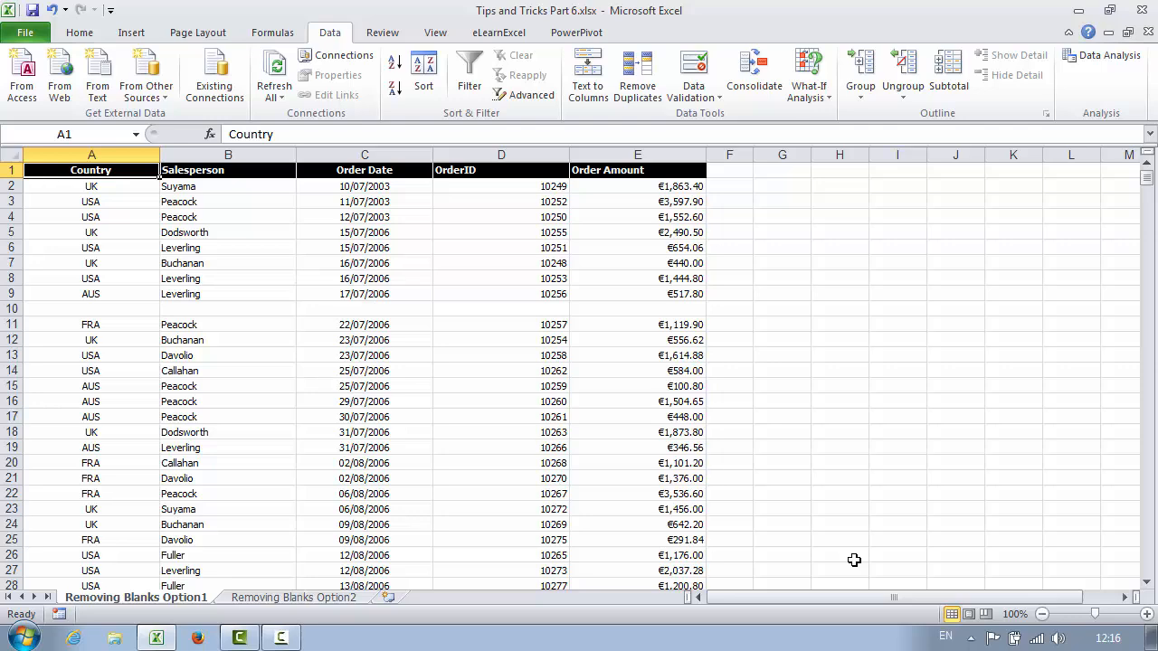
pyautogui.hotkey('ctrl', 'shift', 'Right')
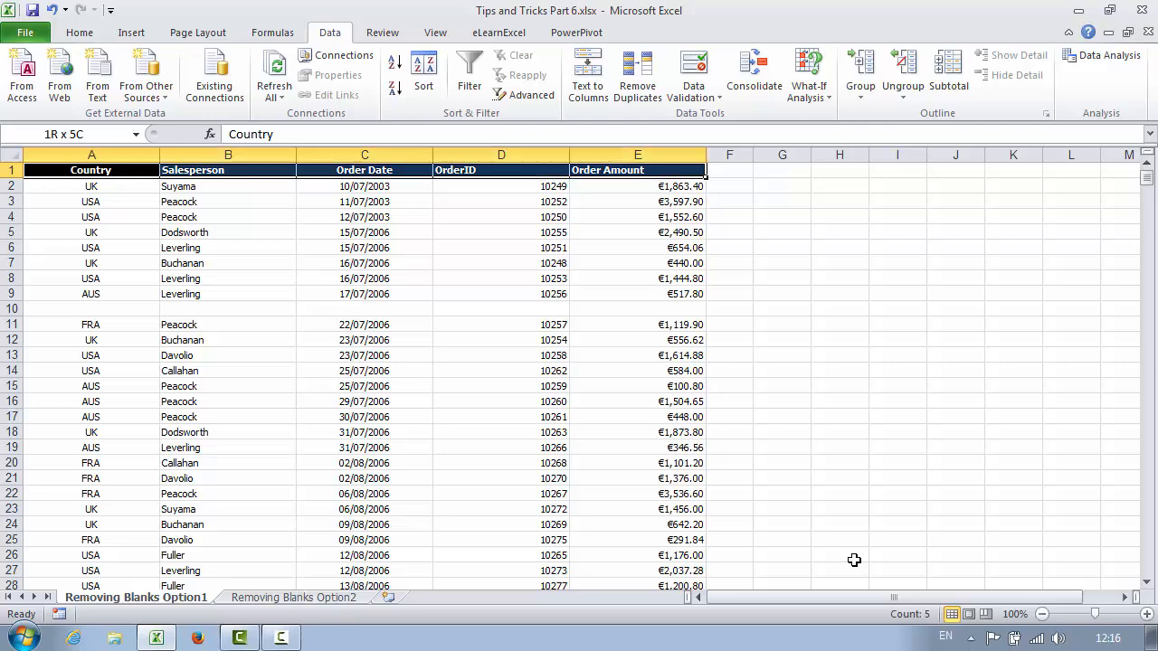
pyautogui.hotkey('ctrl', 'shift', 'Down')
pyautogui.hotkey('ctrl', 'shift', 'Down')
pyautogui.hotkey('ctrl', 'shift', 'Down')
pyautogui.hotkey('ctrl', 'shift', 'Down')
pyautogui.hotkey('ctrl', 'shift', 'Down')
pyautogui.hotkey('ctrl', 'shift', 'Down')
pyautogui.hotkey('ctrl', 'shift', 'Down')
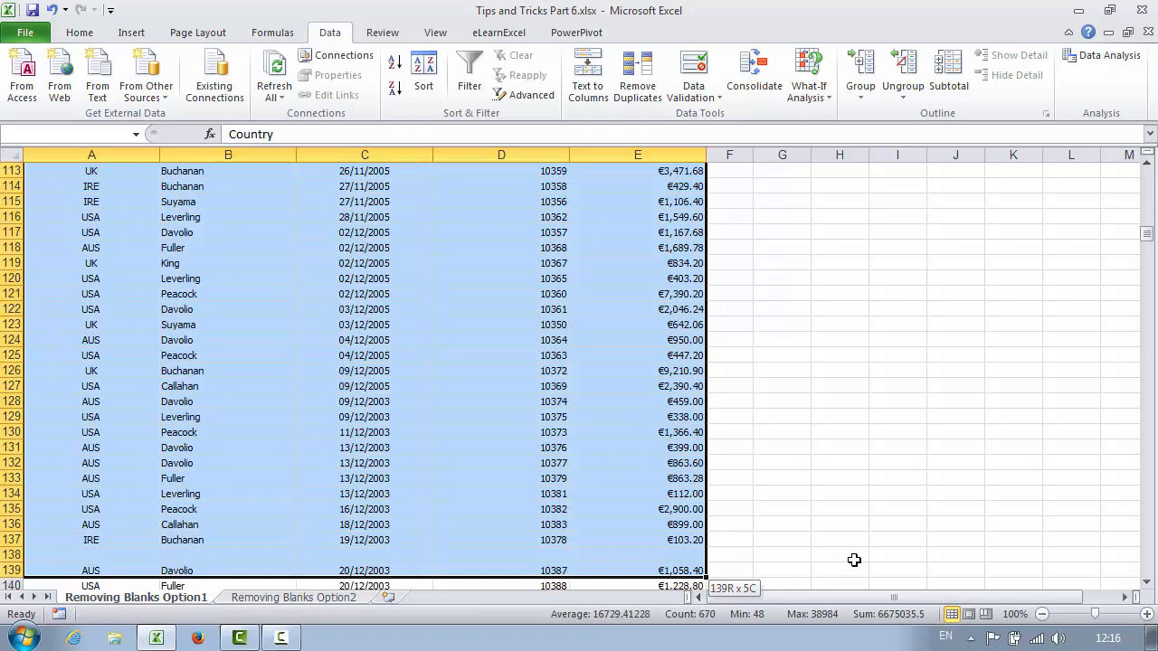
pyautogui.hotkey('ctrl', 'shift', 'Down')
pyautogui.hotkey('ctrl', 'shift', 'Down')
pyautogui.hotkey('ctrl', 'shift', 'Down')
pyautogui.hotkey('ctrl', 'shift', 'Down')
pyautogui.hotkey('ctrl', 'shift', 'Down')
pyautogui.hotkey('ctrl', 'shift', 'Down')
pyautogui.hotkey('ctrl', 'shift', 'Down')
pyautogui.hotkey('ctrl', 'shift', 'Down')
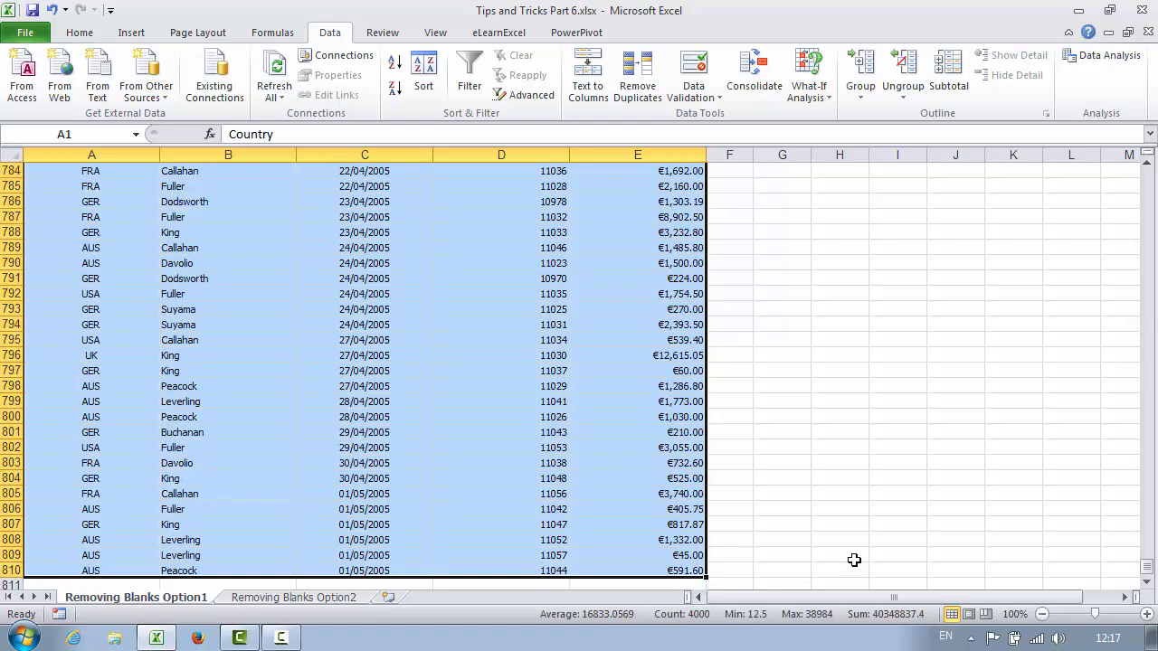
pyautogui.click(1147, 572)
pyautogui.click(1147, 571)
pyautogui.click(1147, 572)
pyautogui.click(1147, 571)
pyautogui.moveTo(1147, 571); pyautogui.dragTo(1147, 172)
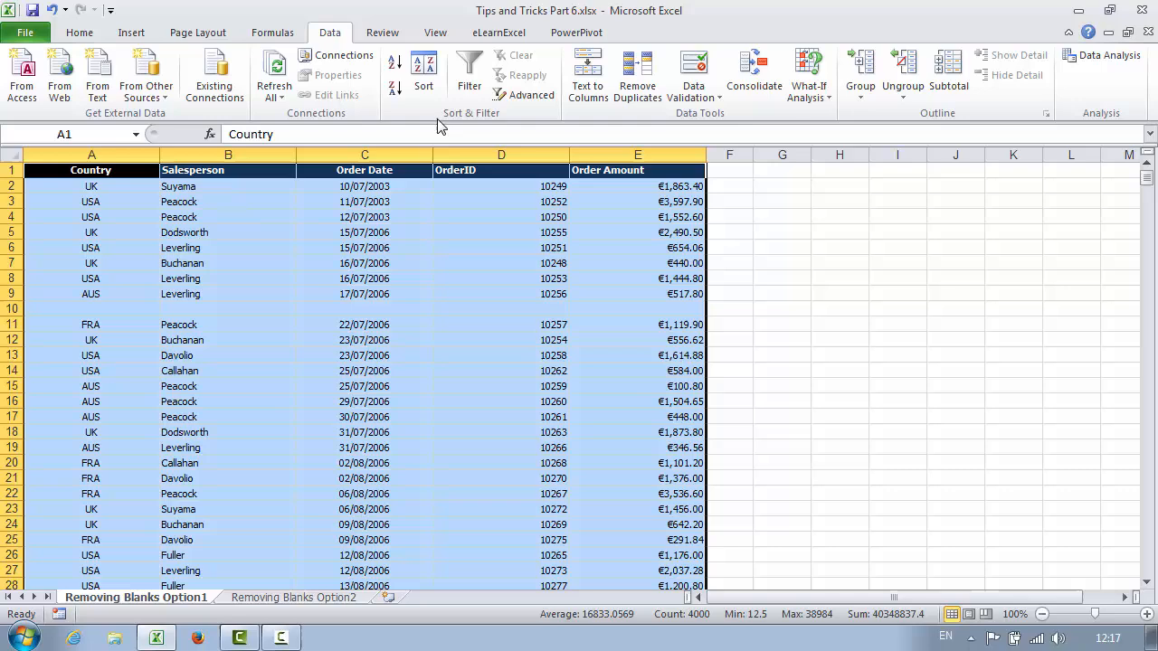
pyautogui.click(469, 79)
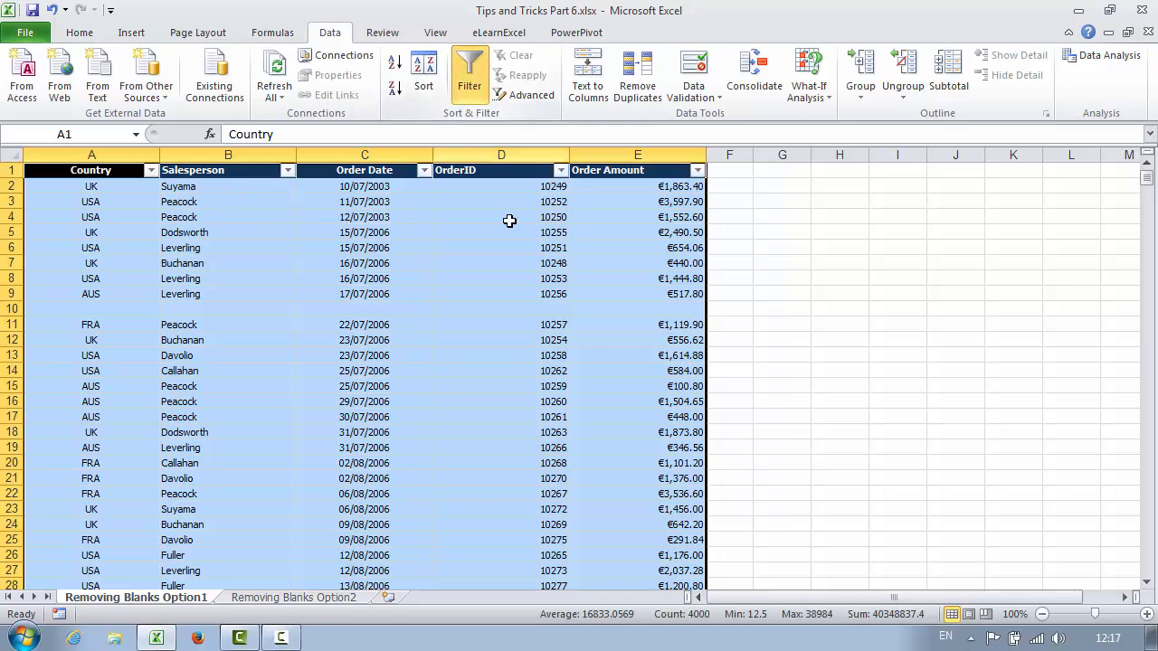
pyautogui.click(214, 247)
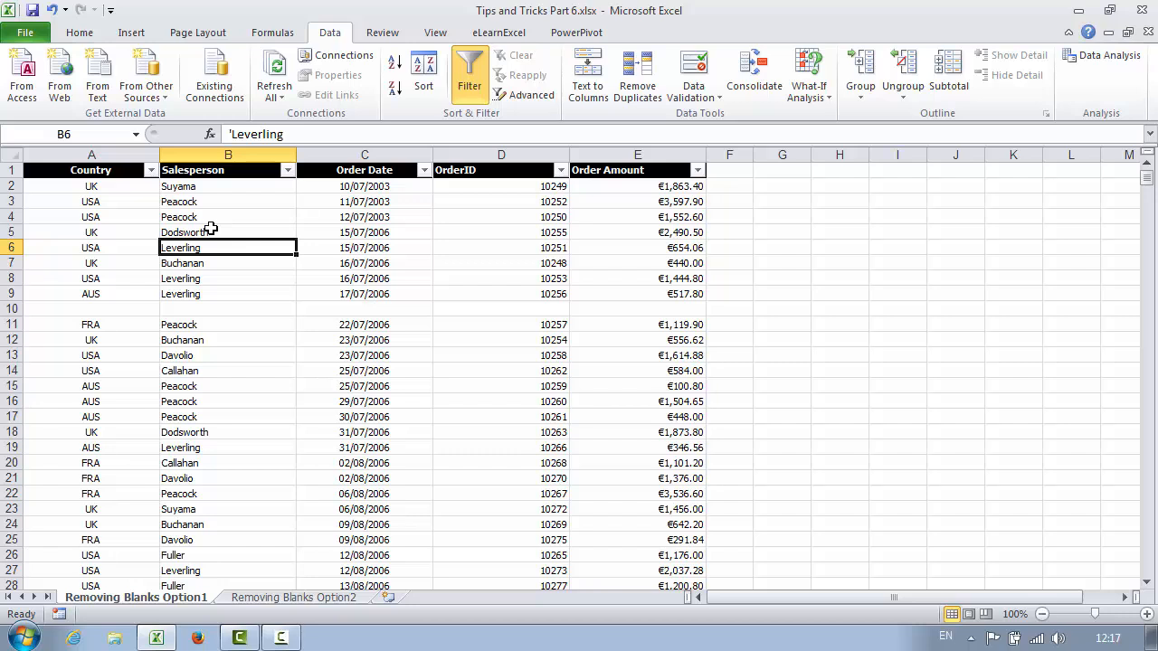
# - Search 'bl' in the Country filter to keep only (Blanks), showing 10 of 809 records
pyautogui.click(151, 172)
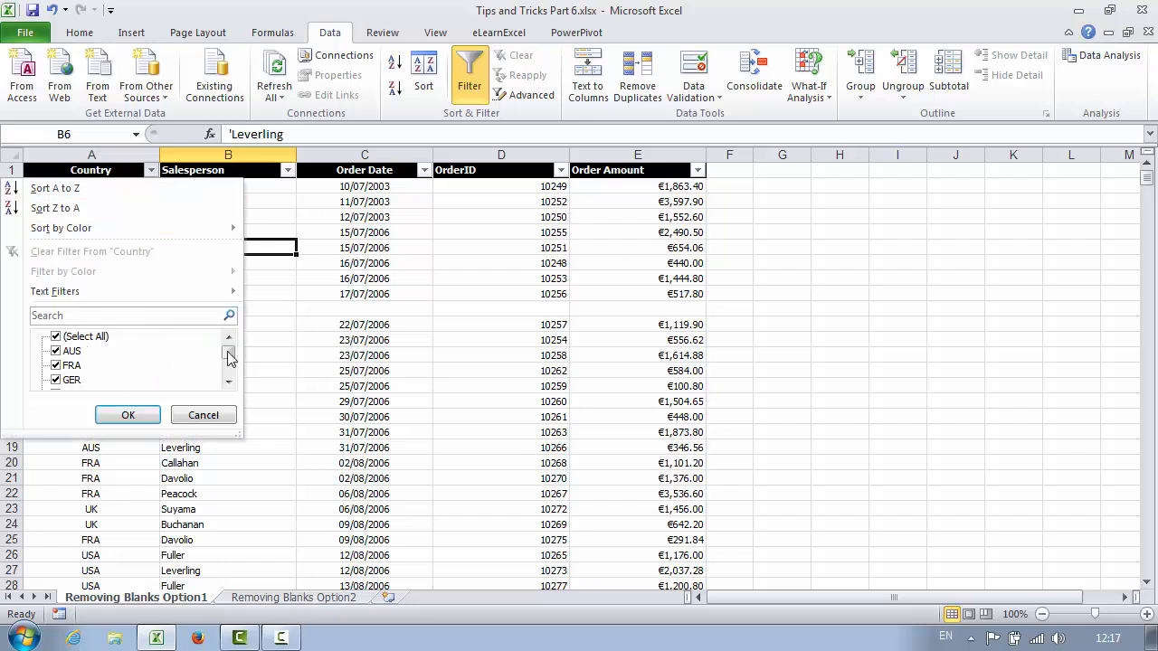
pyautogui.moveTo(229, 356)
pyautogui.mouseDown()
pyautogui.moveTo(227, 377)
pyautogui.moveTo(226, 350)
pyautogui.mouseUp()
pyautogui.moveTo(228, 355); pyautogui.dragTo(228, 372)
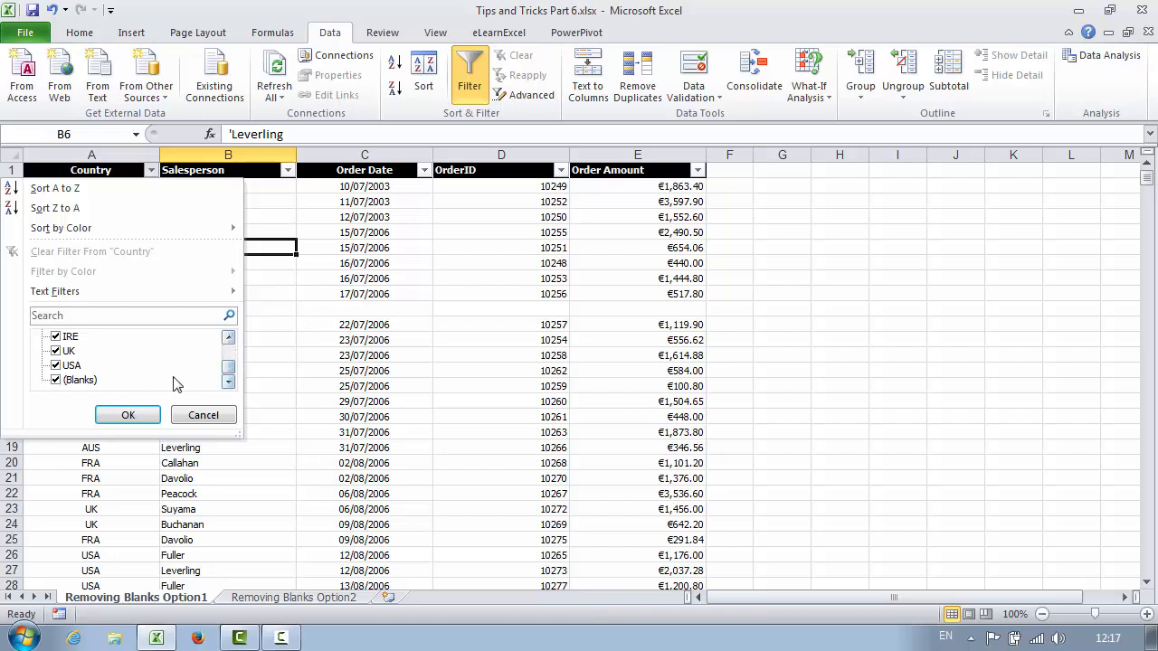
pyautogui.scroll(2, 229, 365)
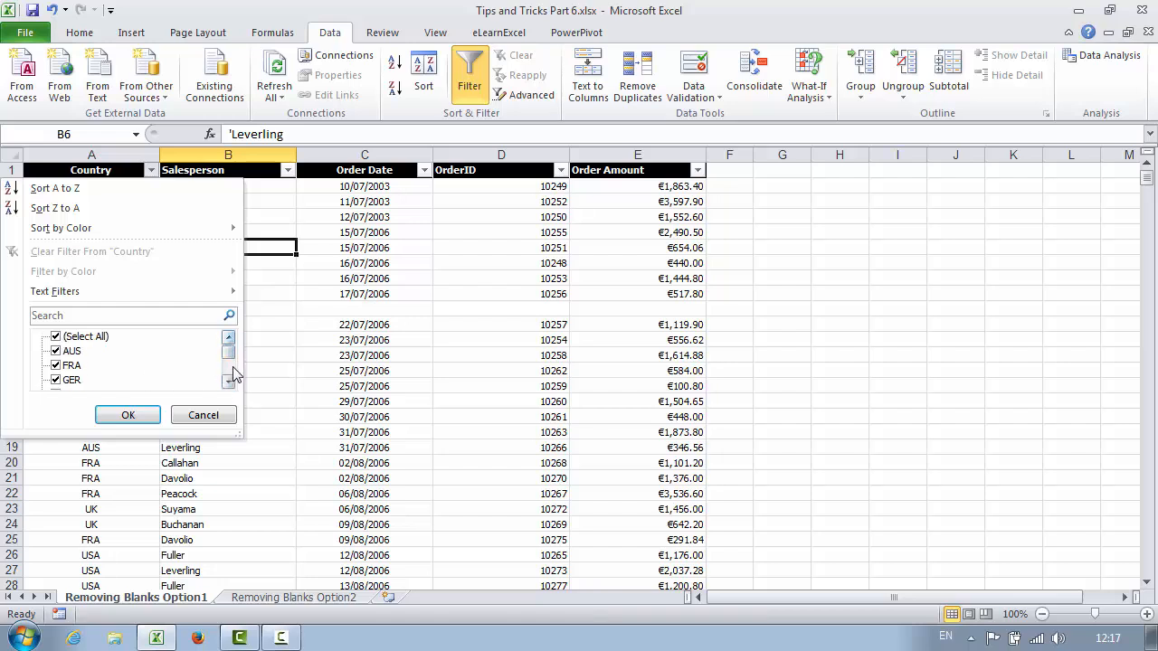
pyautogui.click(65, 317)
pyautogui.write('bl')
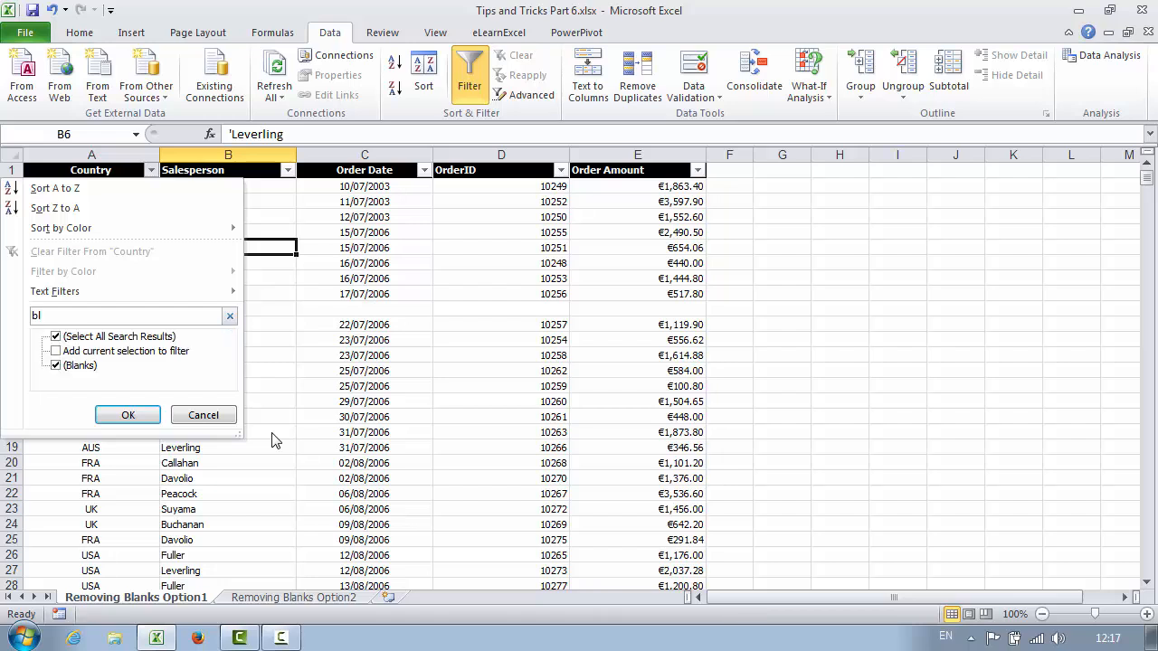
pyautogui.click(143, 421)
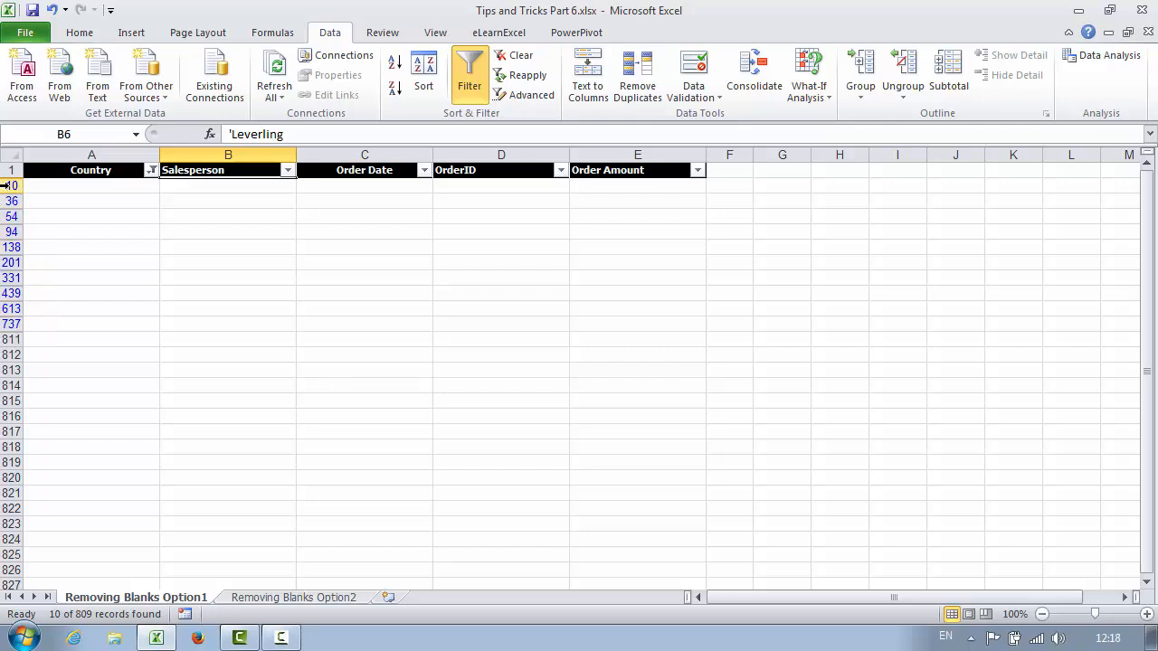
# - Delete the filtered blank rows 10 to 737 with Delete Row, then clear the filter
pyautogui.moveTo(5, 186); pyautogui.dragTo(6, 322)
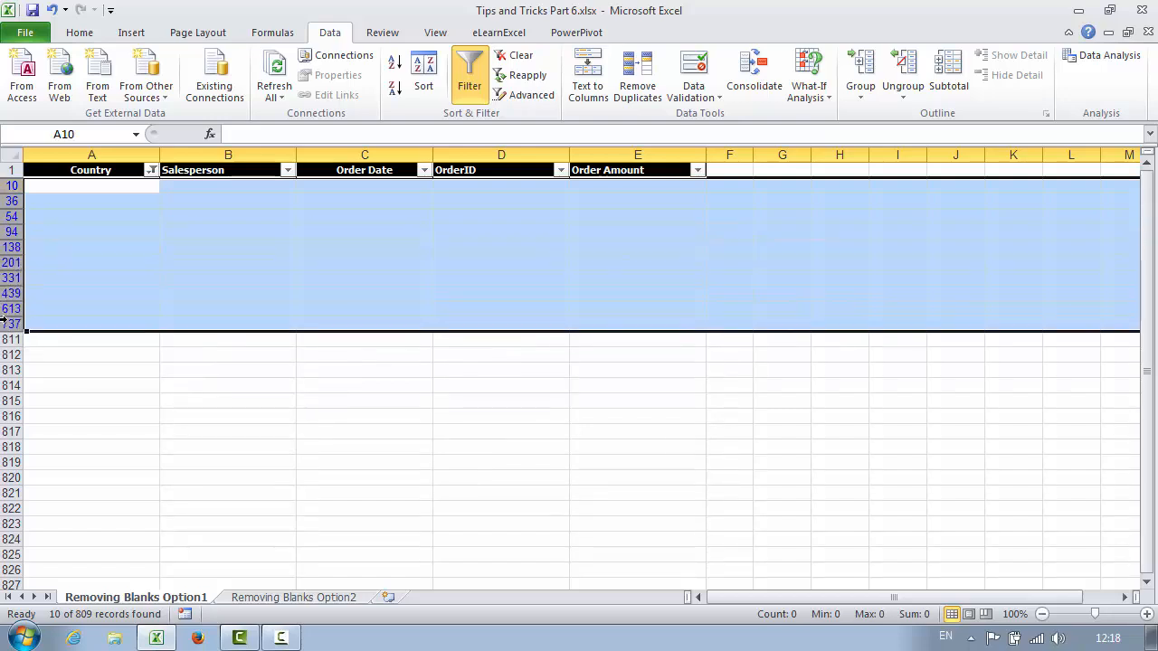
pyautogui.rightClick(5, 231)
pyautogui.click(70, 371)
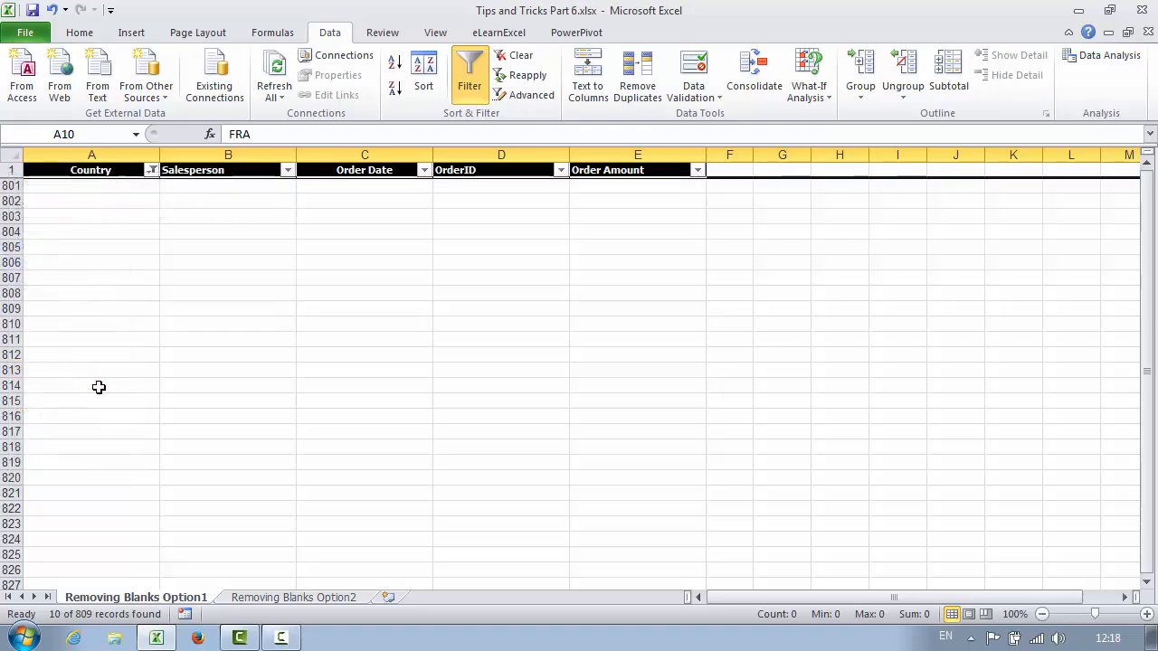
pyautogui.click(522, 58)
pyautogui.click(286, 258)
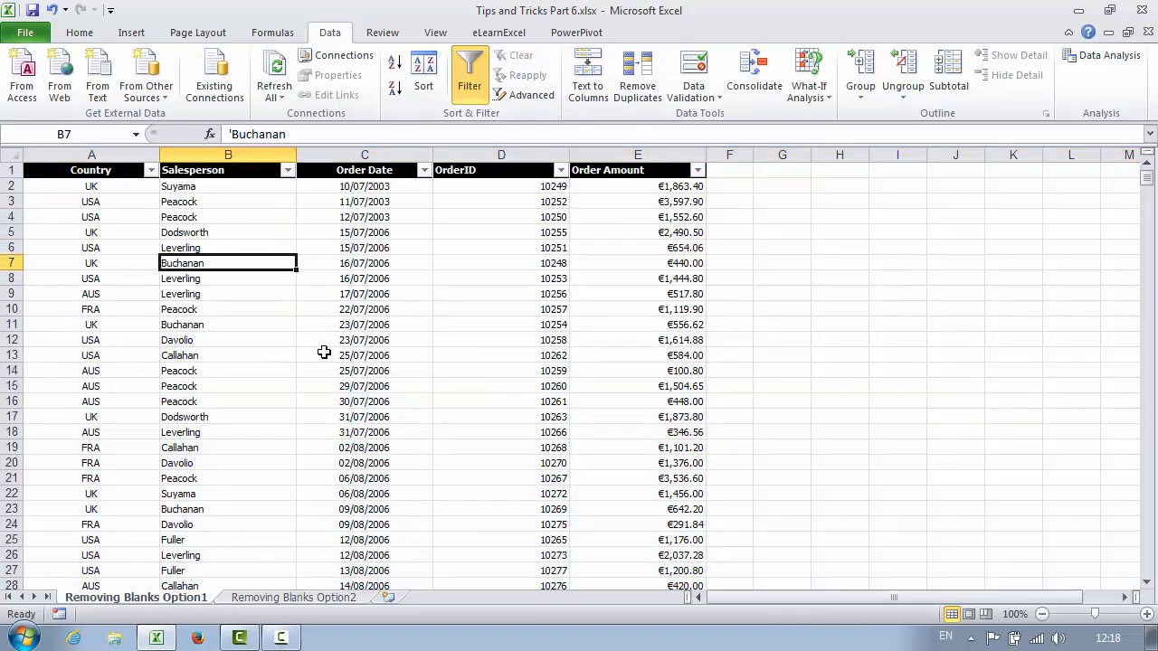
pyautogui.scroll(-9, 324, 352)
pyautogui.scroll(9, 328, 357)
pyautogui.hotkey('ctrl', 'Down')
pyautogui.hotkey('ctrl', 'Up')
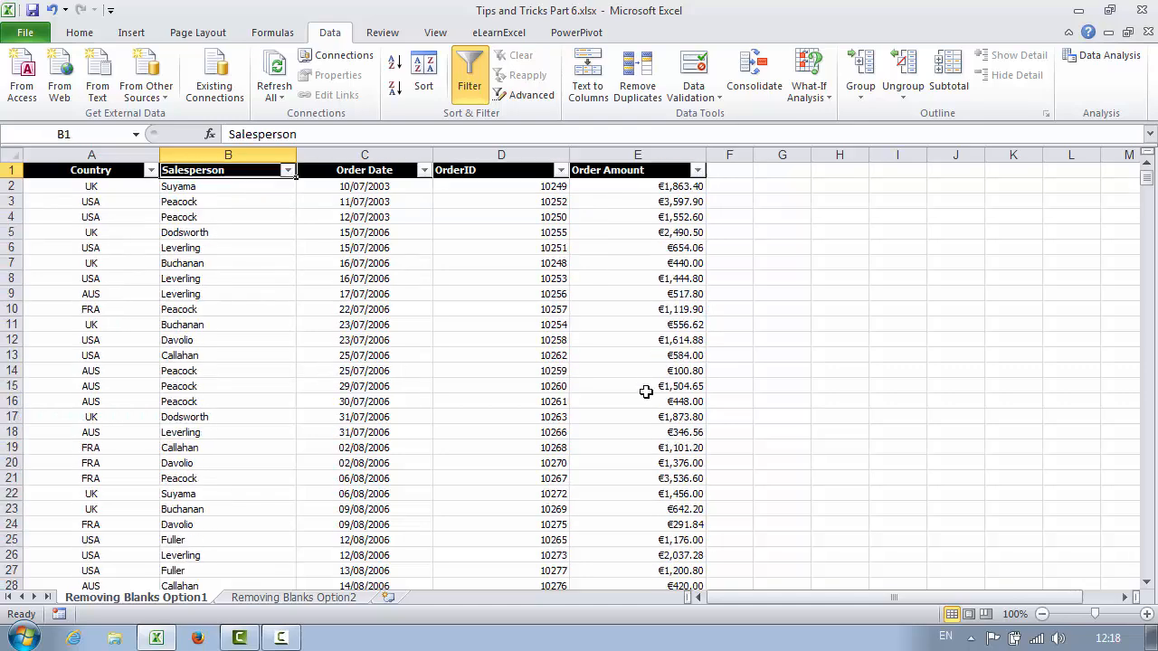
pyautogui.press('Left')
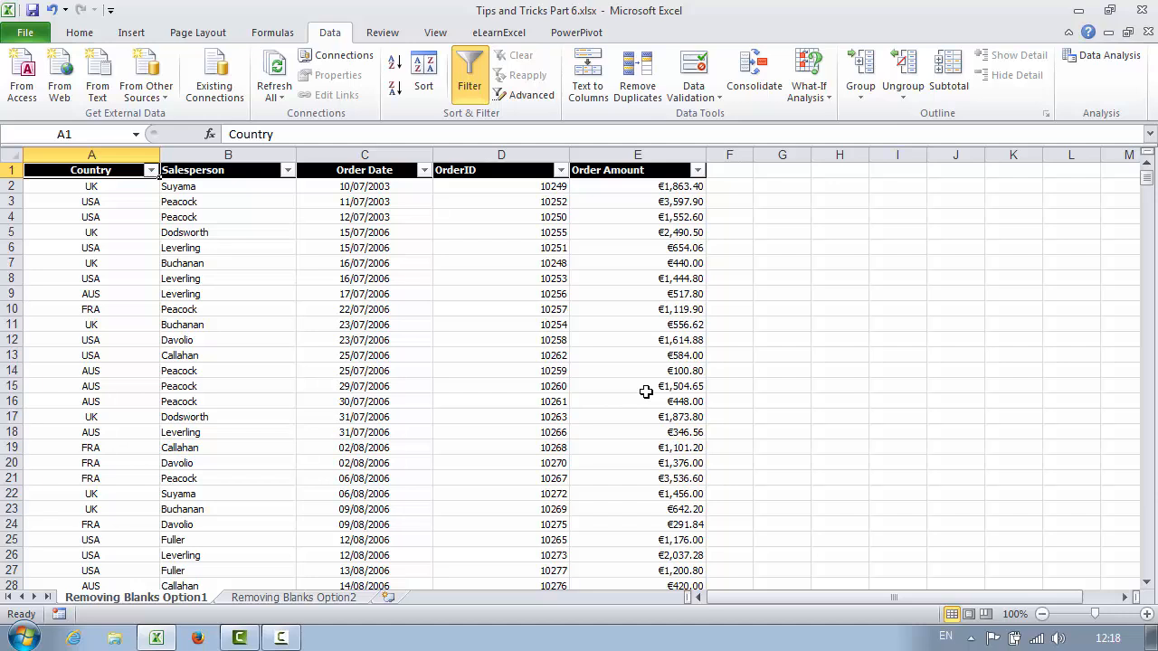
pyautogui.click(343, 599)
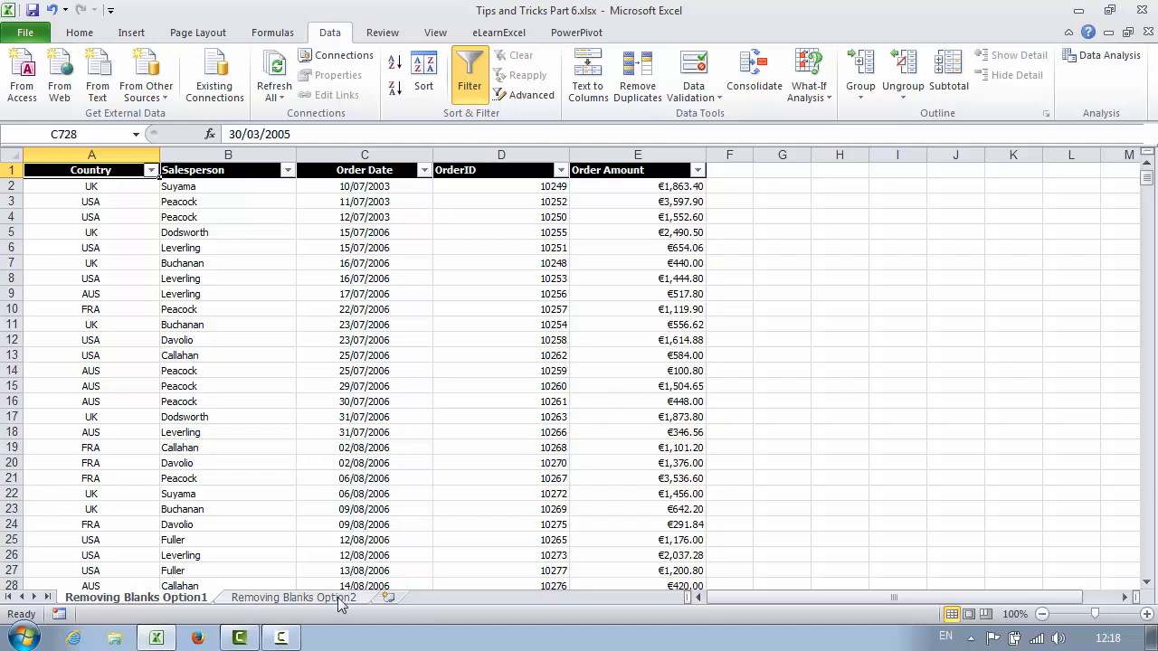
# - From cell A5, use Find & Select > Go To Special and choose Blanks
pyautogui.click(114, 230)
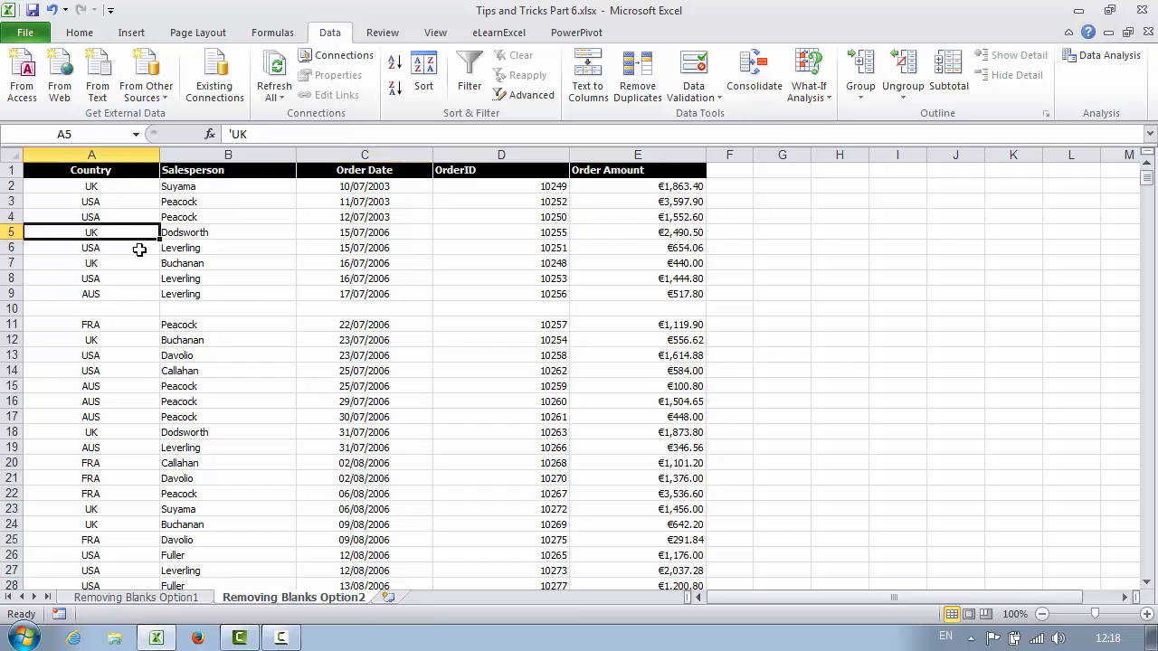
pyautogui.click(82, 37)
pyautogui.click(1112, 96)
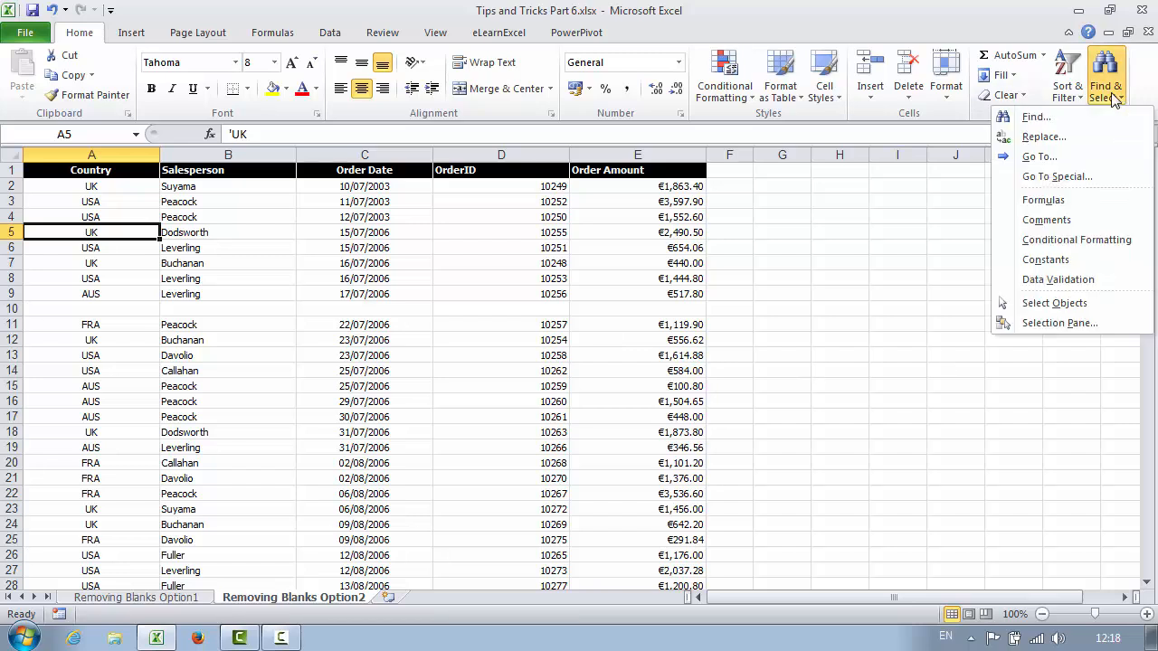
pyautogui.click(1063, 180)
pyautogui.moveTo(733, 178); pyautogui.dragTo(624, 140)
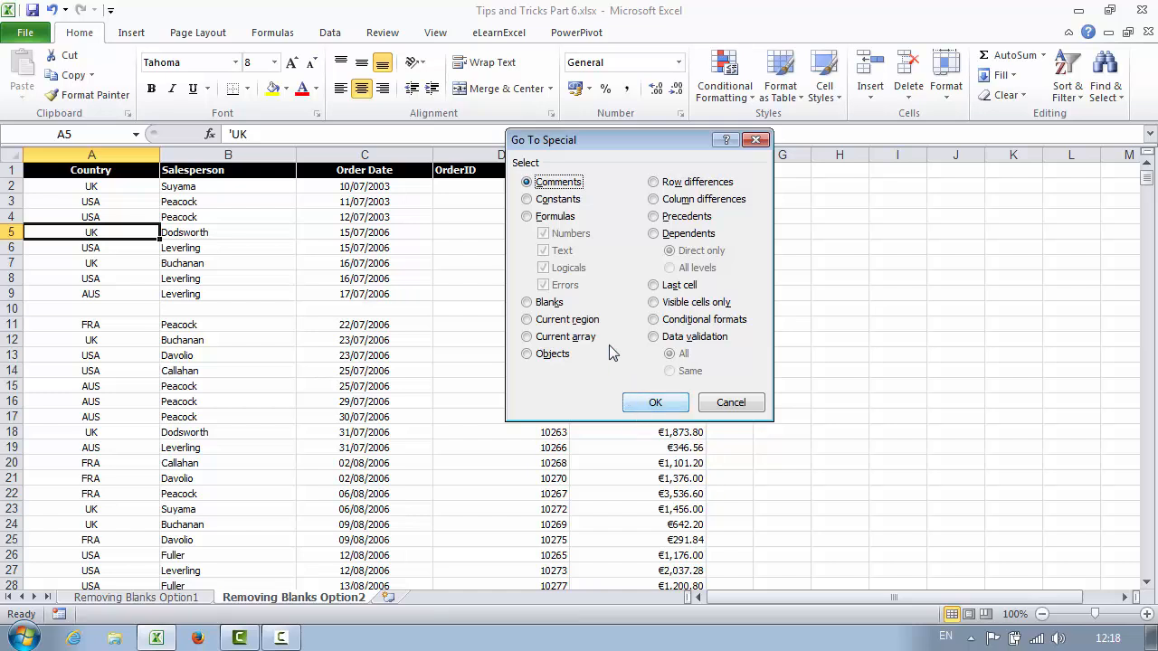
pyautogui.click(528, 304)
pyautogui.click(654, 403)
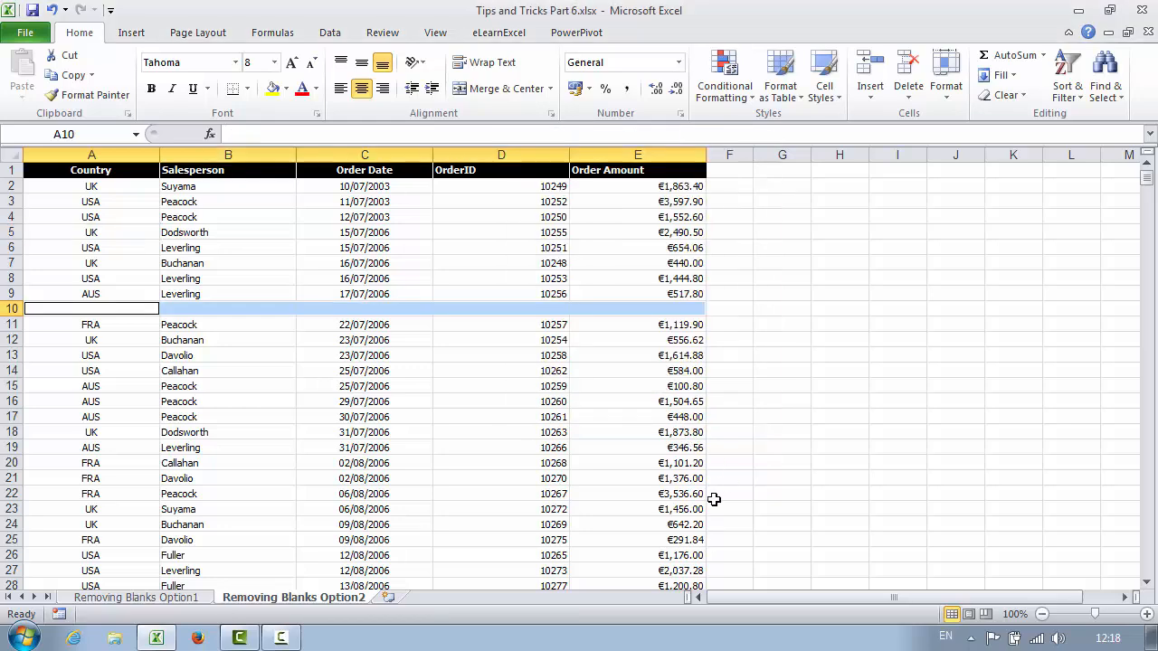
pyautogui.scroll(-1, 608, 434)
pyautogui.scroll(-13, 608, 433)
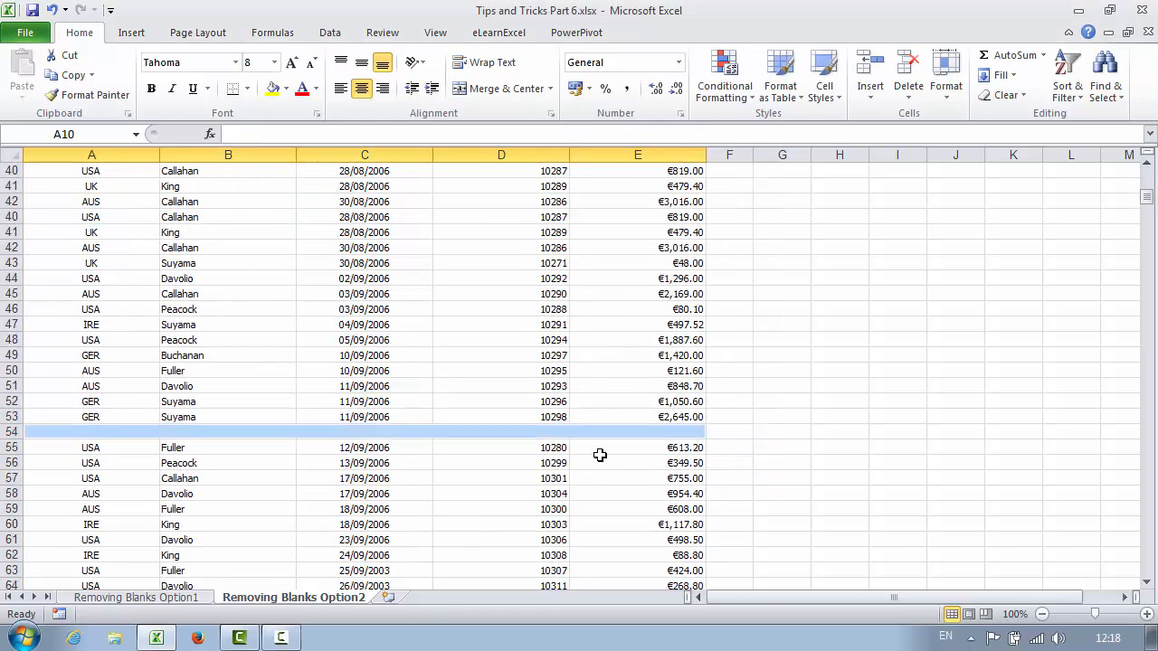
pyautogui.scroll(13, 600, 454)
pyautogui.scroll(1, 598, 460)
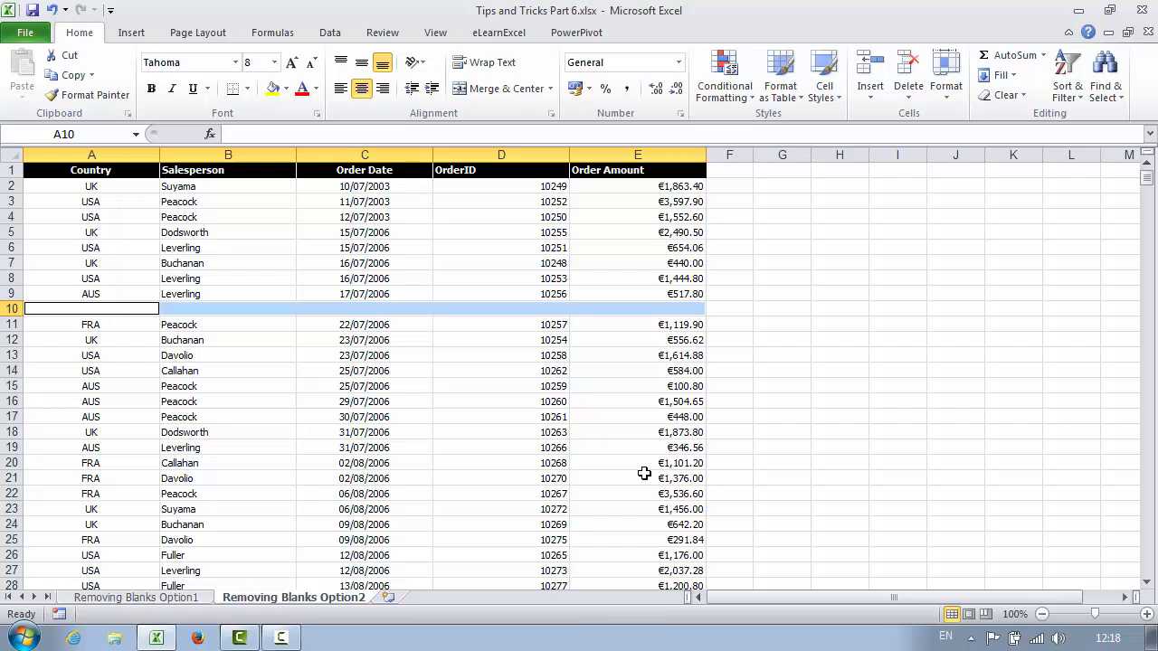
pyautogui.click(151, 232)
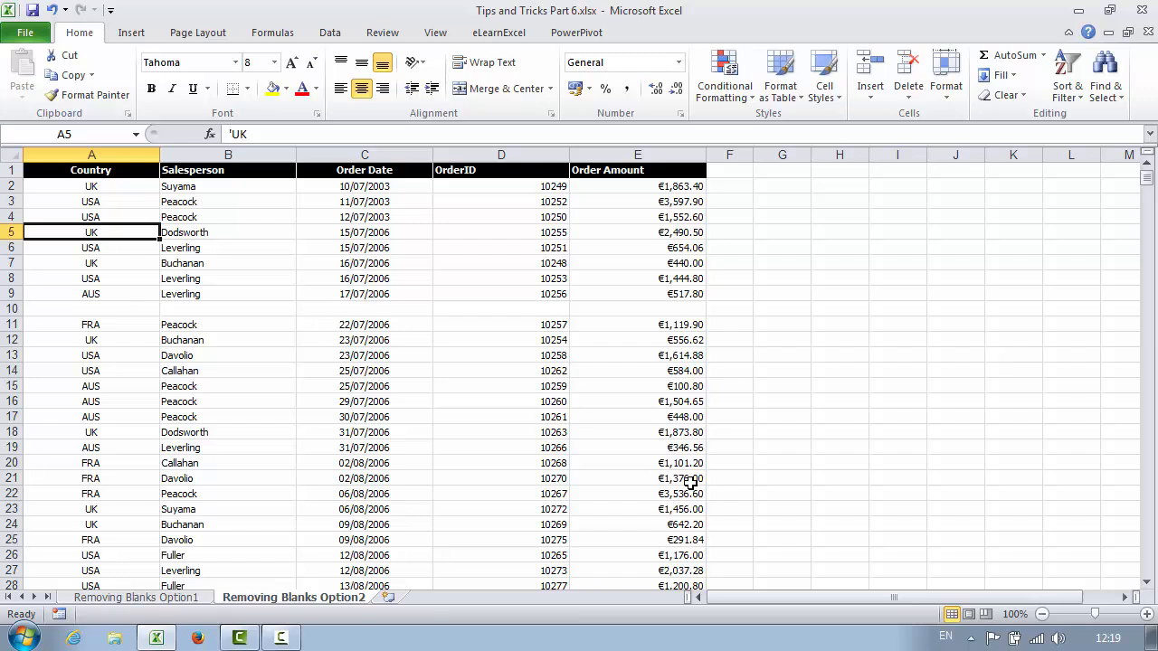
pyautogui.click(116, 171)
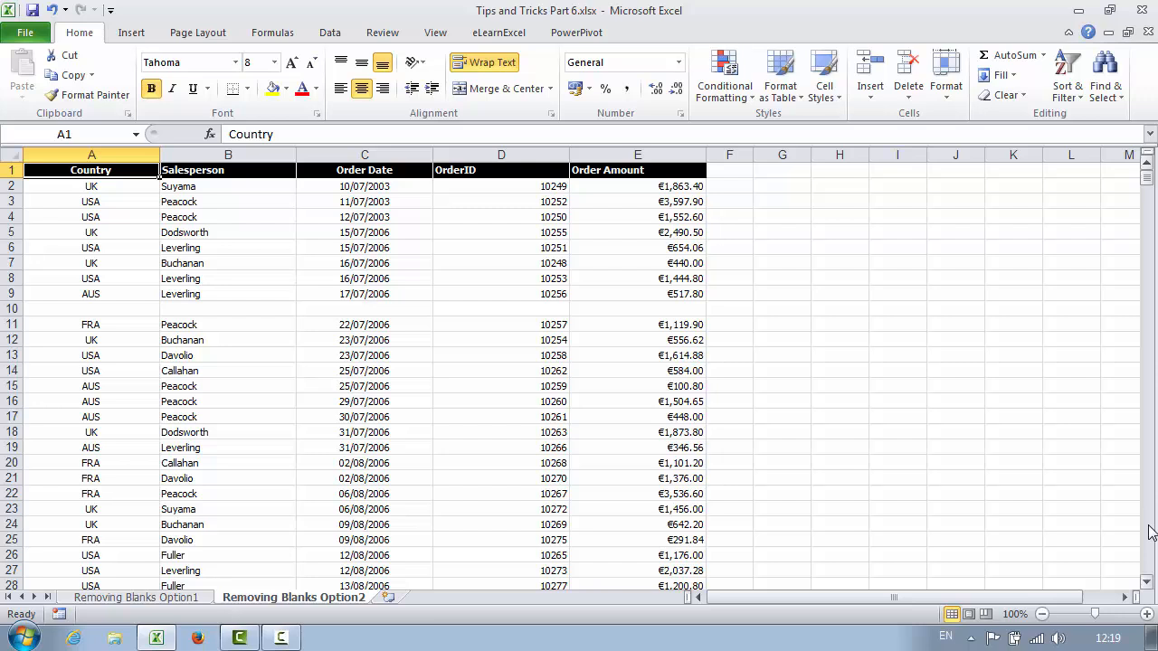
# - Select the full order table and pick its blank cells with Go To Special > Blanks
pyautogui.hotkey('ctrl', 'shift', 'Right')
pyautogui.hotkey('ctrl', 'shift', 'Down')
pyautogui.hotkey('ctrl', 'shift', 'Down')
pyautogui.hotkey('ctrl', 'shift', 'Down')
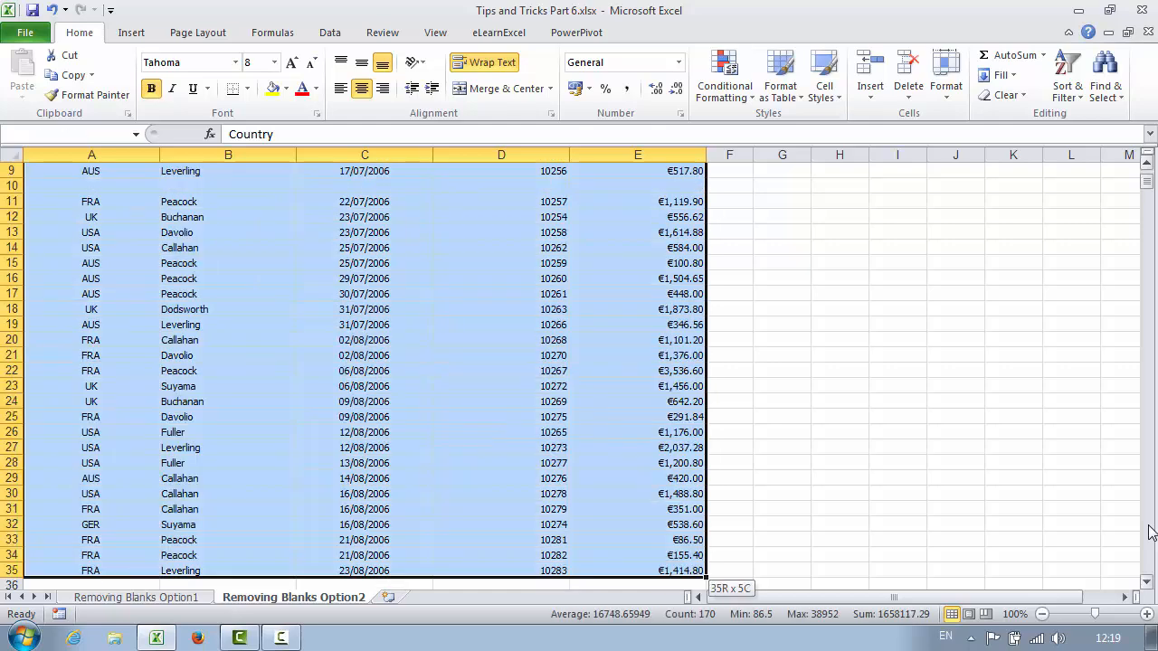
pyautogui.hotkey('ctrl', 'shift', 'Down')
pyautogui.hotkey('ctrl', 'shift', 'Down')
pyautogui.hotkey('ctrl', 'shift', 'Down')
pyautogui.hotkey('ctrl', 'shift', 'Down')
pyautogui.hotkey('ctrl', 'shift', 'Down')
pyautogui.hotkey('ctrl', 'shift', 'Down')
pyautogui.hotkey('ctrl', 'shift', 'Down')
pyautogui.hotkey('ctrl', 'shift', 'Down')
pyautogui.hotkey('ctrl', 'shift', 'Down')
pyautogui.hotkey('ctrl', 'shift', 'Down')
pyautogui.hotkey('ctrl', 'shift', 'Down')
pyautogui.hotkey('ctrl', 'shift', 'Down')
pyautogui.hotkey('ctrl', 'shift', 'Down')
pyautogui.hotkey('ctrl', 'shift', 'Down')
pyautogui.hotkey('ctrl', 'shift', 'Down')
pyautogui.hotkey('ctrl', 'shift', 'Down')
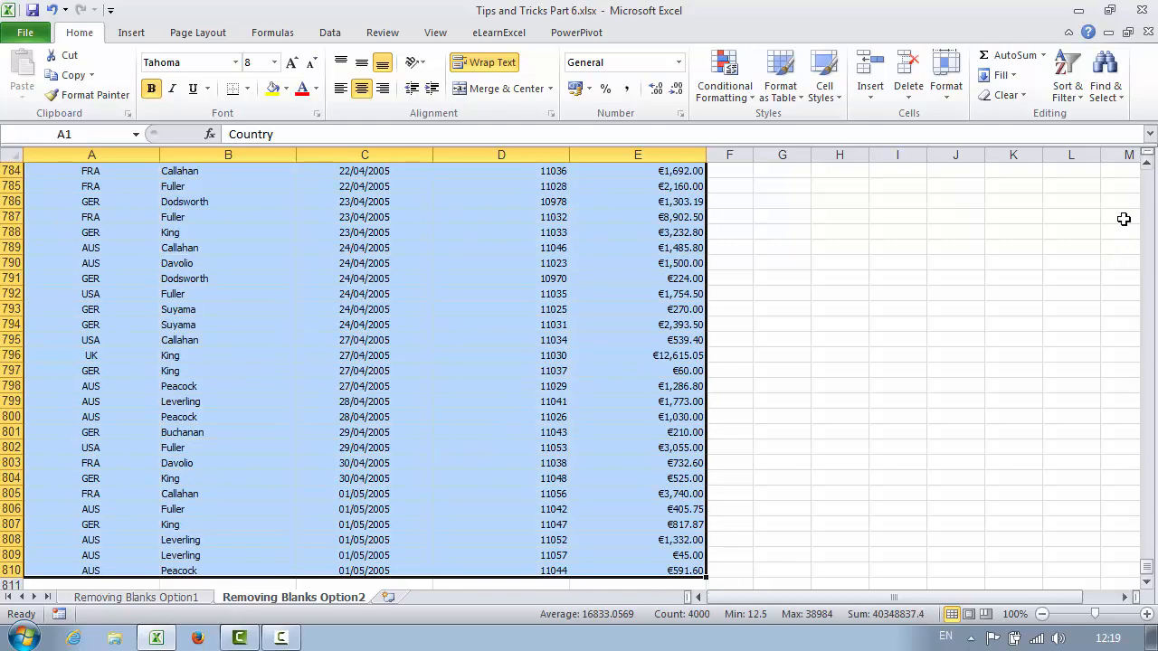
pyautogui.click(1108, 95)
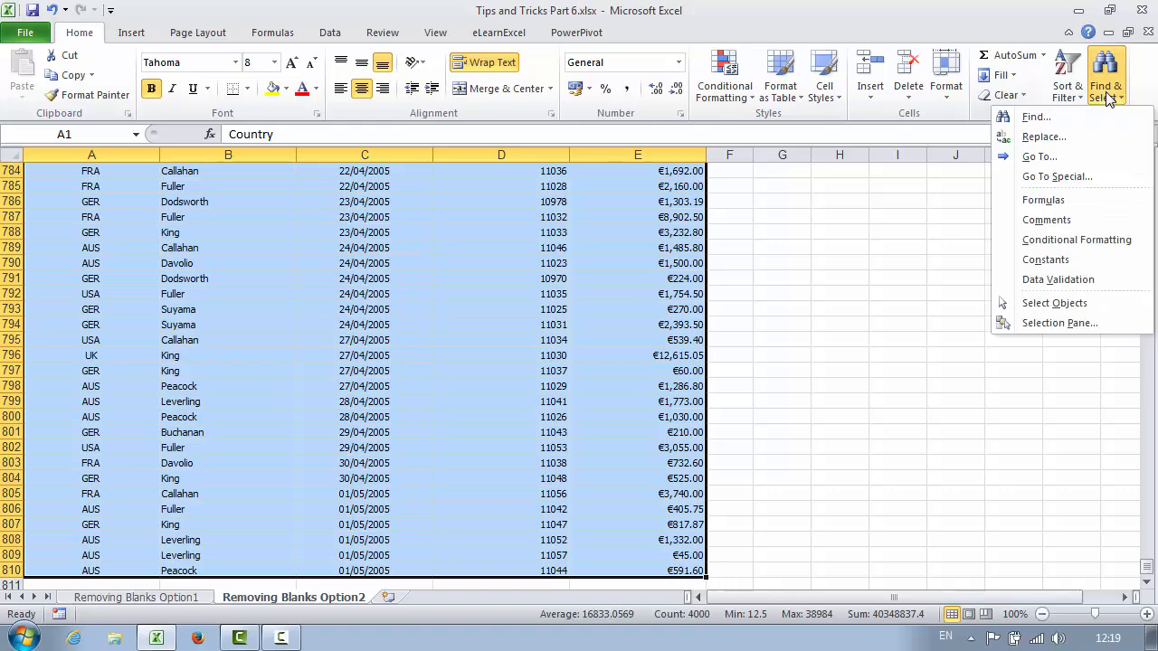
pyautogui.click(1056, 177)
pyautogui.click(543, 303)
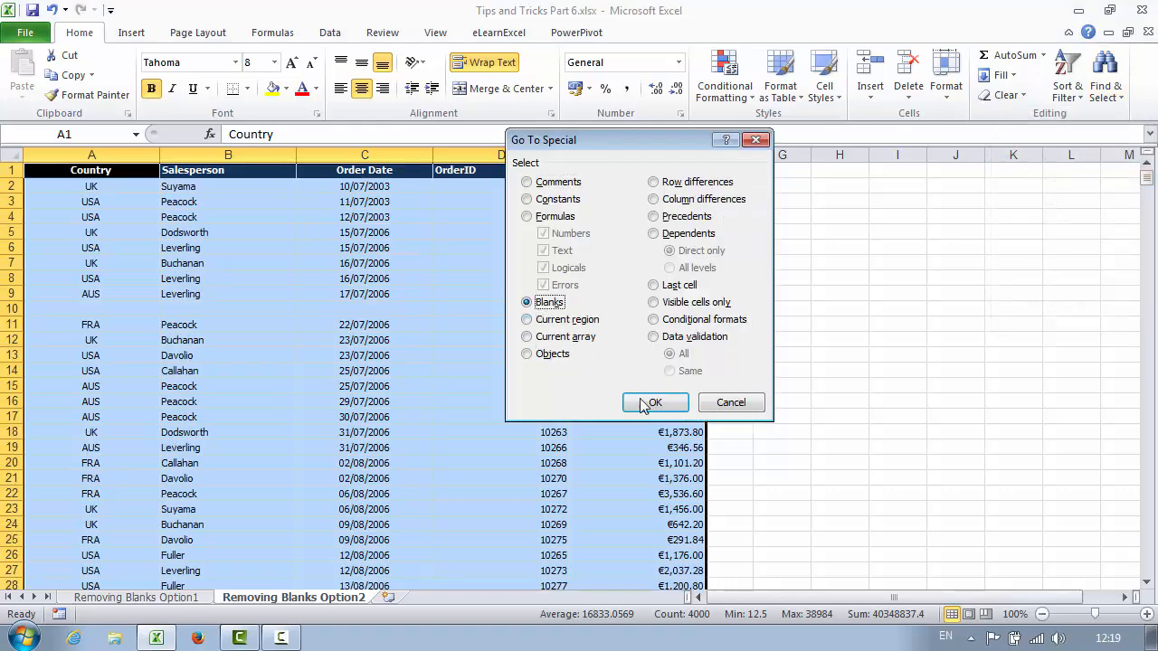
pyautogui.click(654, 403)
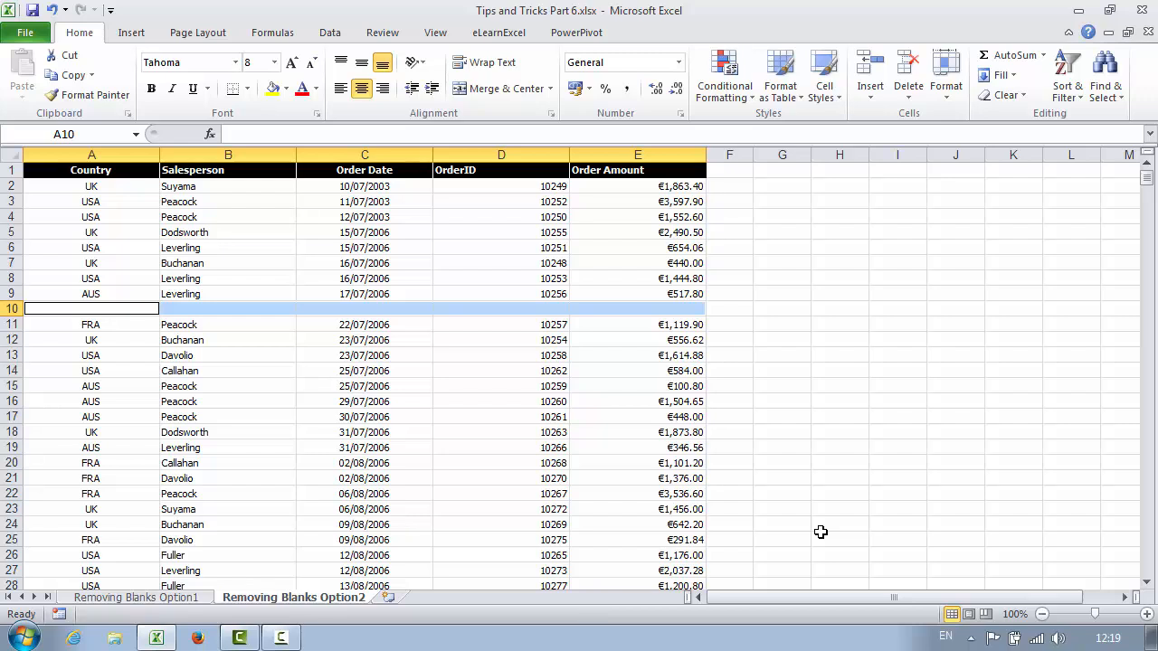
# - From cell A4, run Go To Special > Blanks again to select A10:E10
pyautogui.click(65, 222)
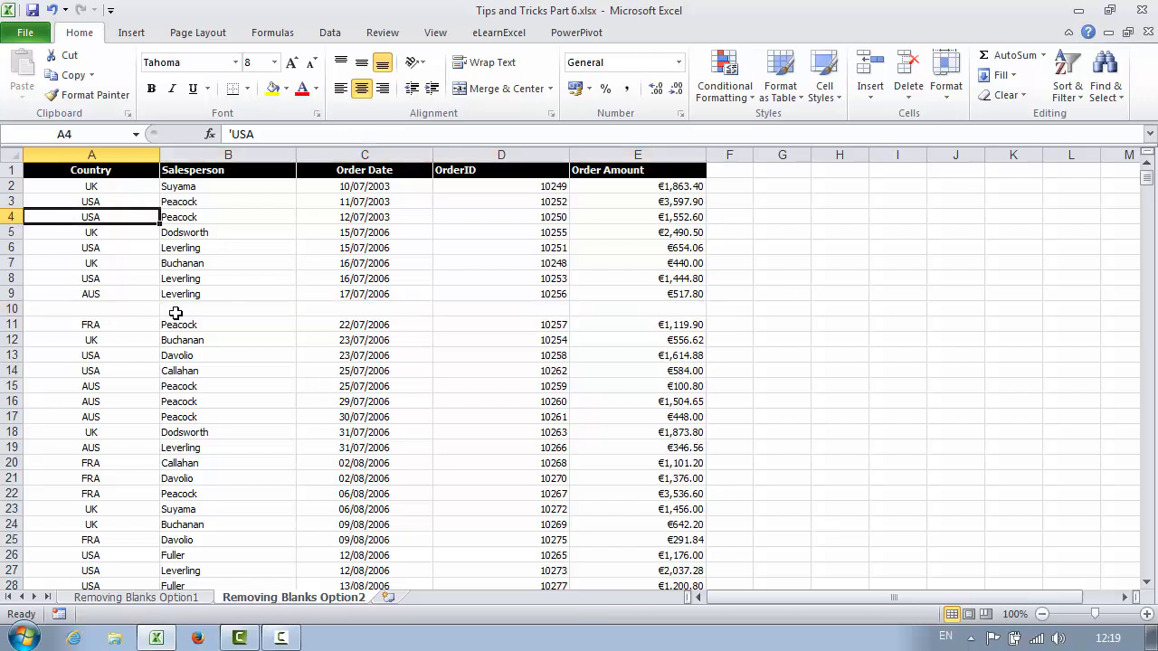
pyautogui.click(1104, 83)
pyautogui.click(1073, 177)
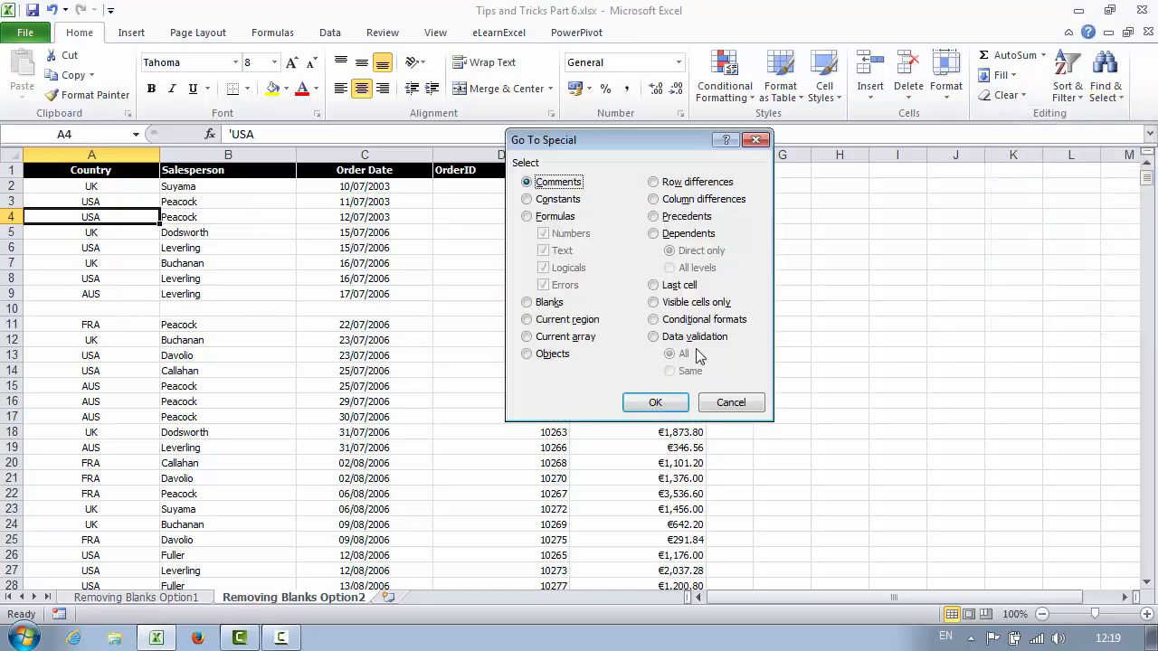
pyautogui.click(528, 303)
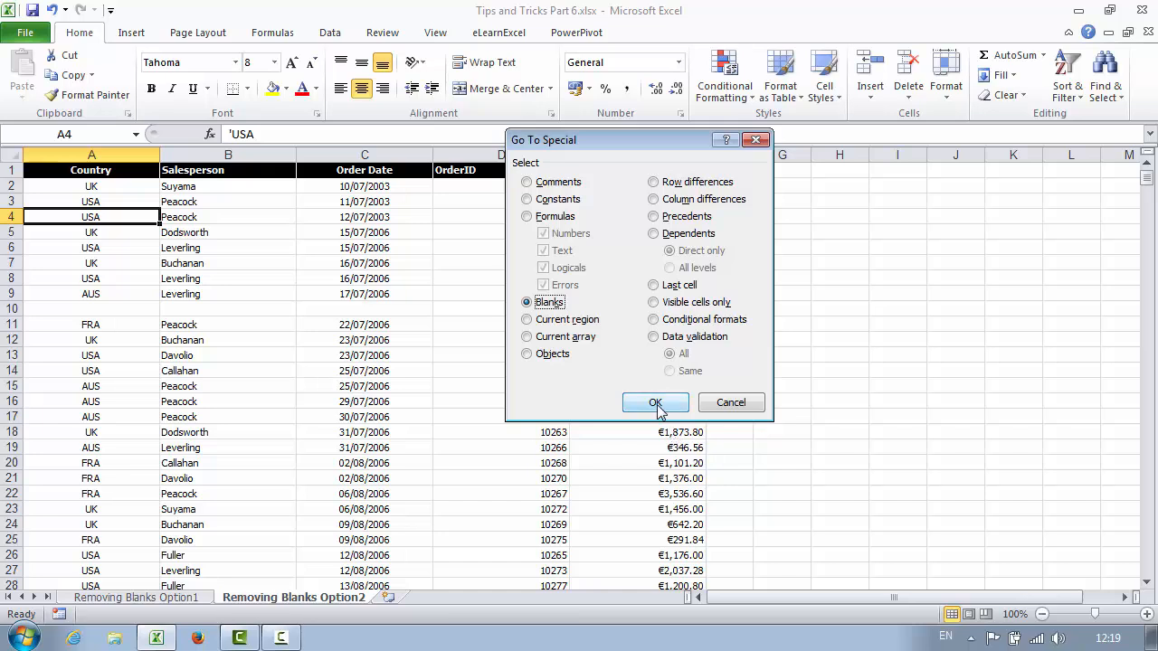
pyautogui.click(655, 402)
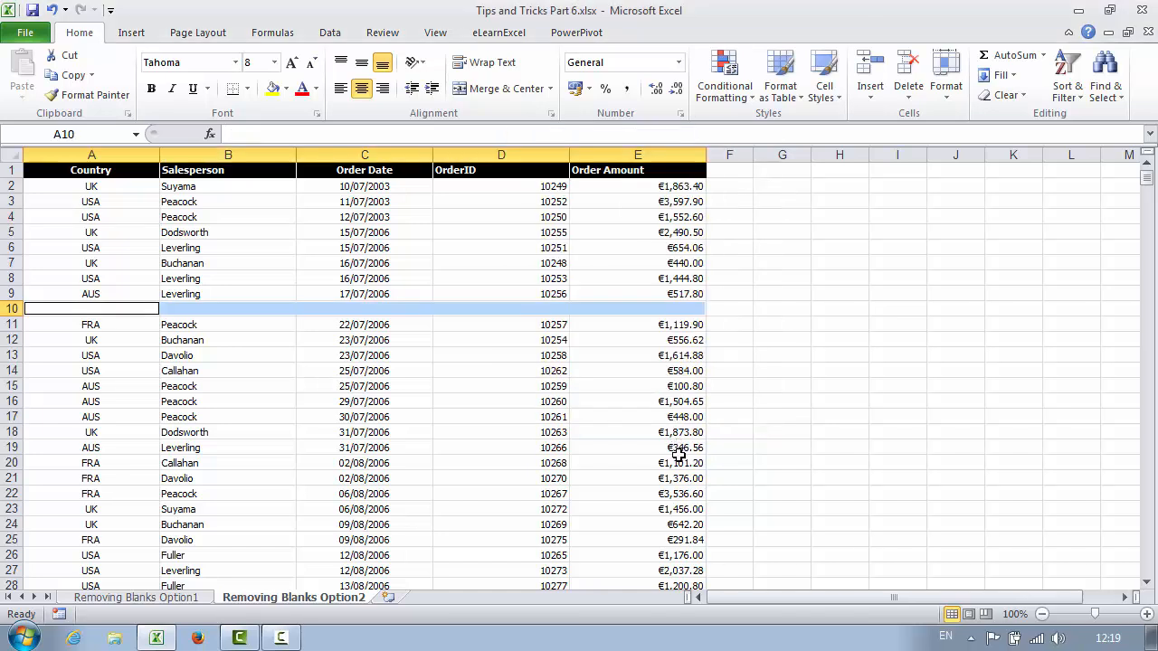
# - Delete the selected blank cells, shifting cells up
pyautogui.rightClick(206, 311)
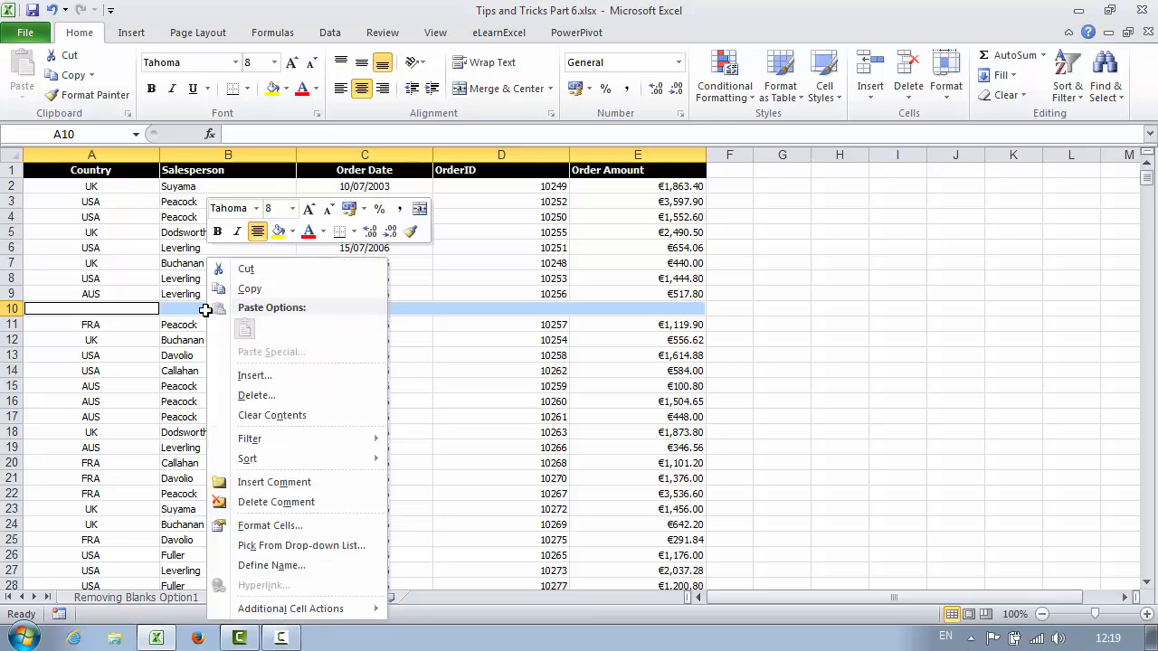
pyautogui.click(259, 395)
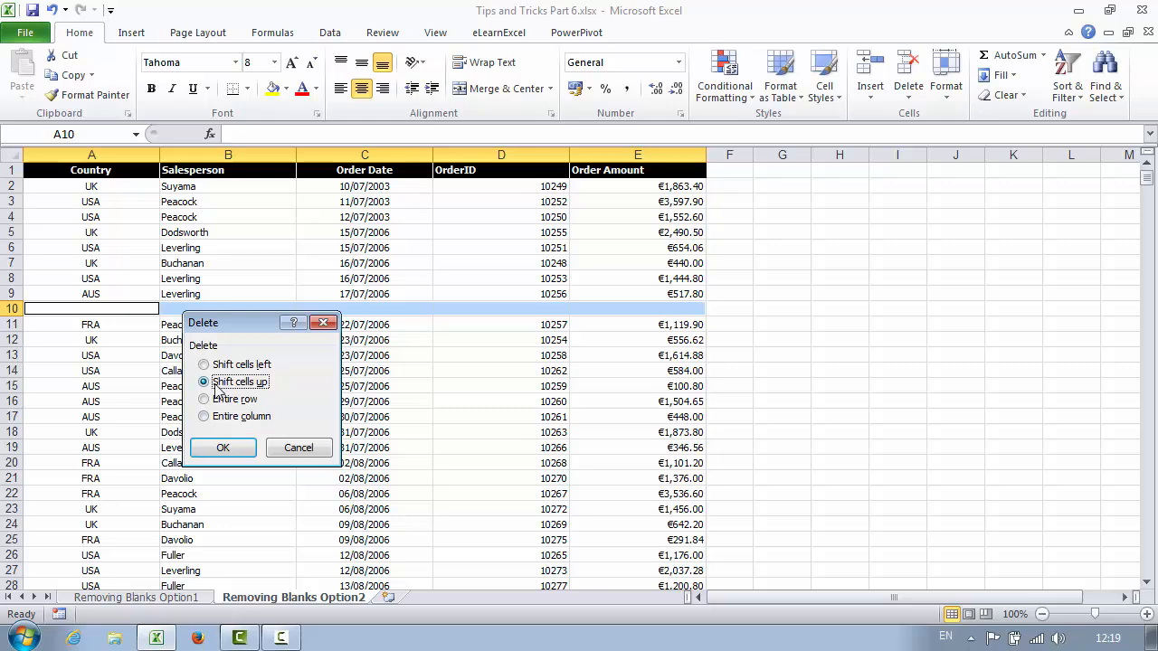
pyautogui.click(223, 448)
# - Check the table from C50 with Ctrl+arrow jumps to confirm no gaps remain
pyautogui.scroll(-12, 401, 376)
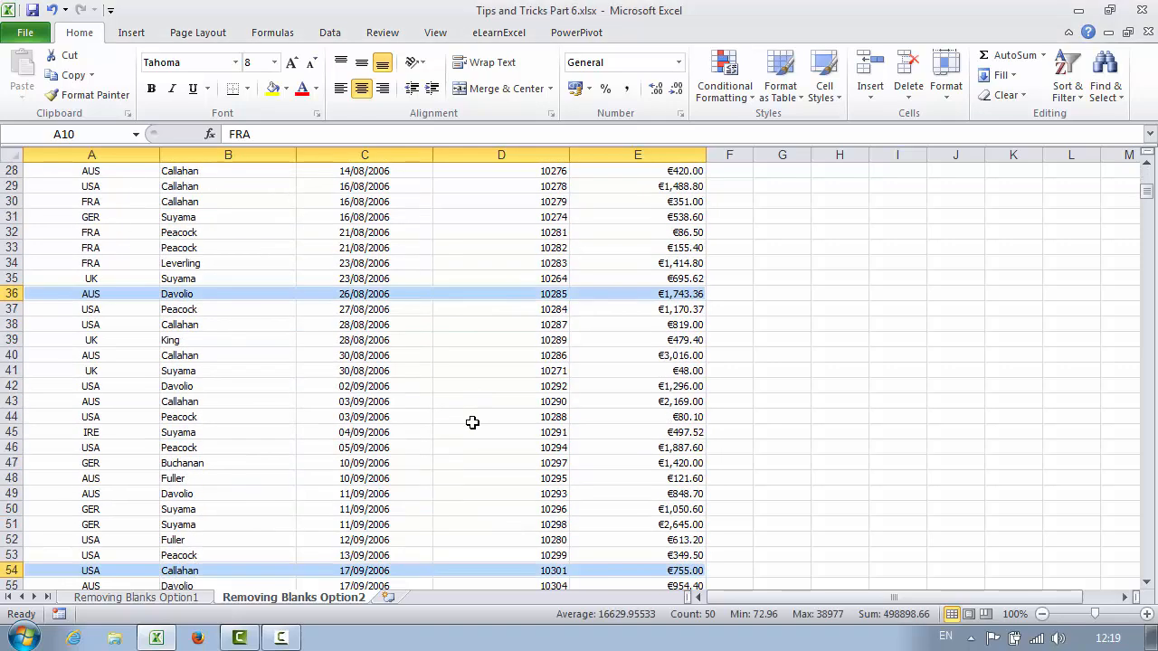
pyautogui.click(400, 376)
pyautogui.hotkey('ctrl', 'Up')
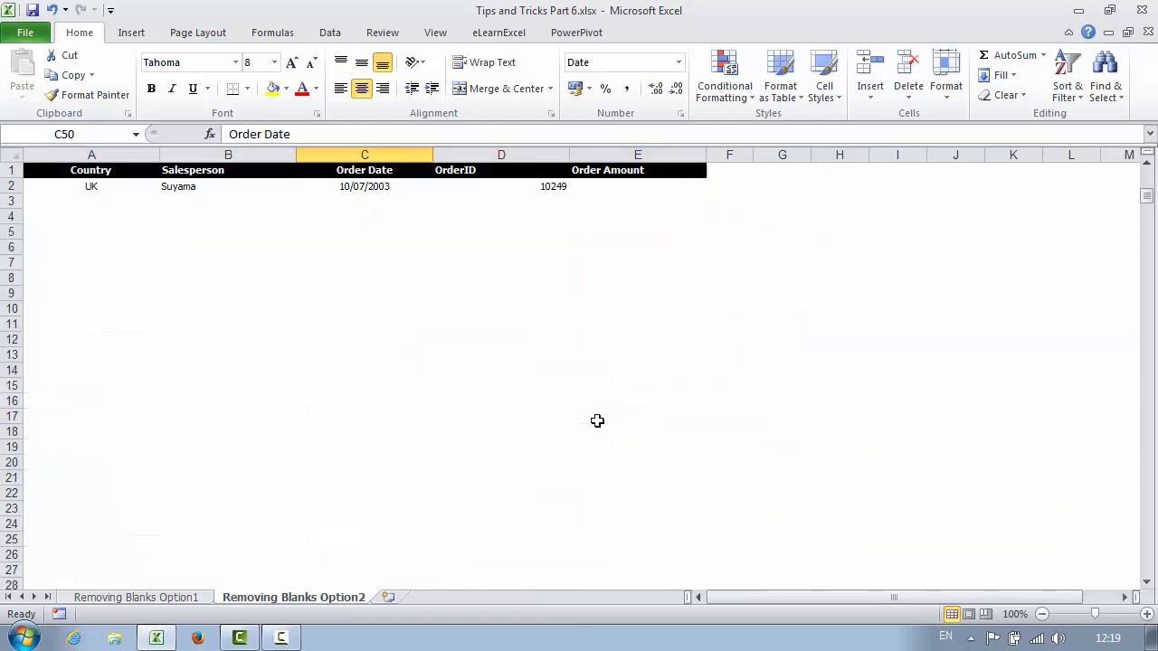
pyautogui.hotkey('ctrl', 'Left')
pyautogui.hotkey('ctrl', 'Down')
pyautogui.hotkey('ctrl', 'Right')
pyautogui.hotkey('ctrl', 'Up')
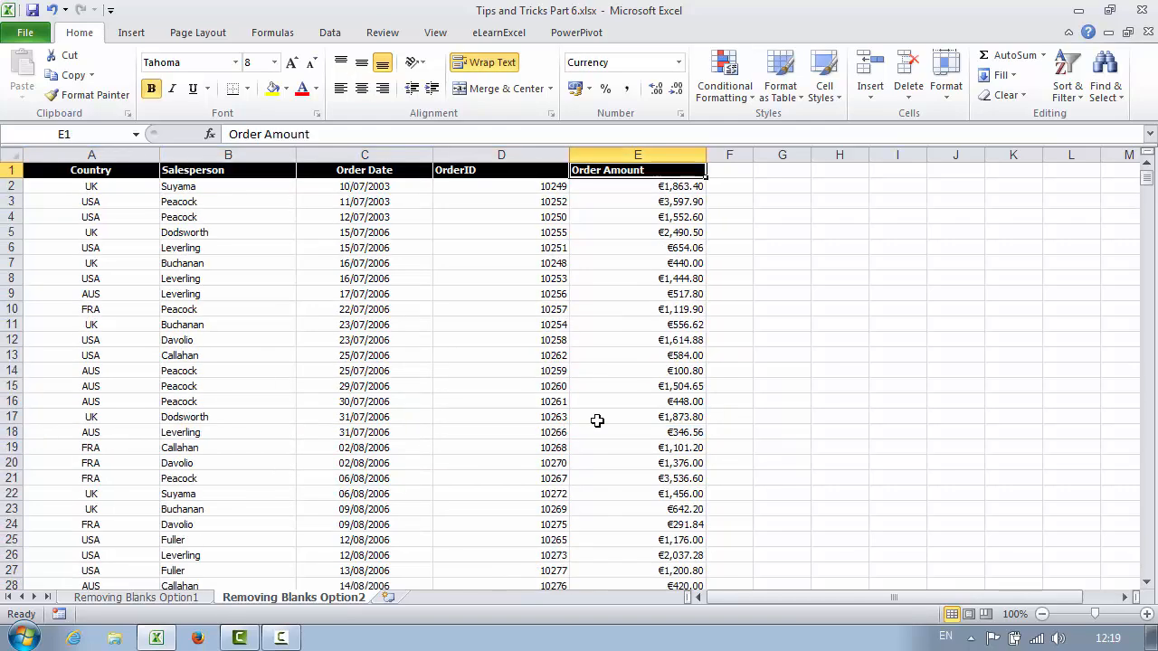
pyautogui.hotkey('ctrl', 'Left')
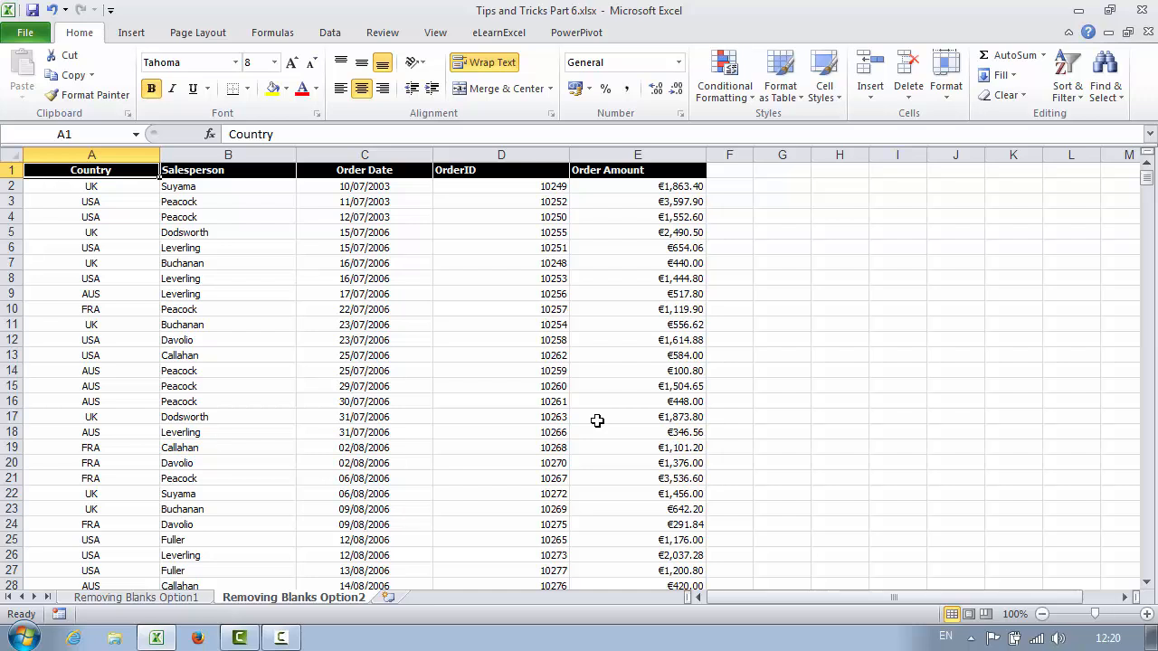
pyautogui.click(416, 277)
pyautogui.click(327, 33)
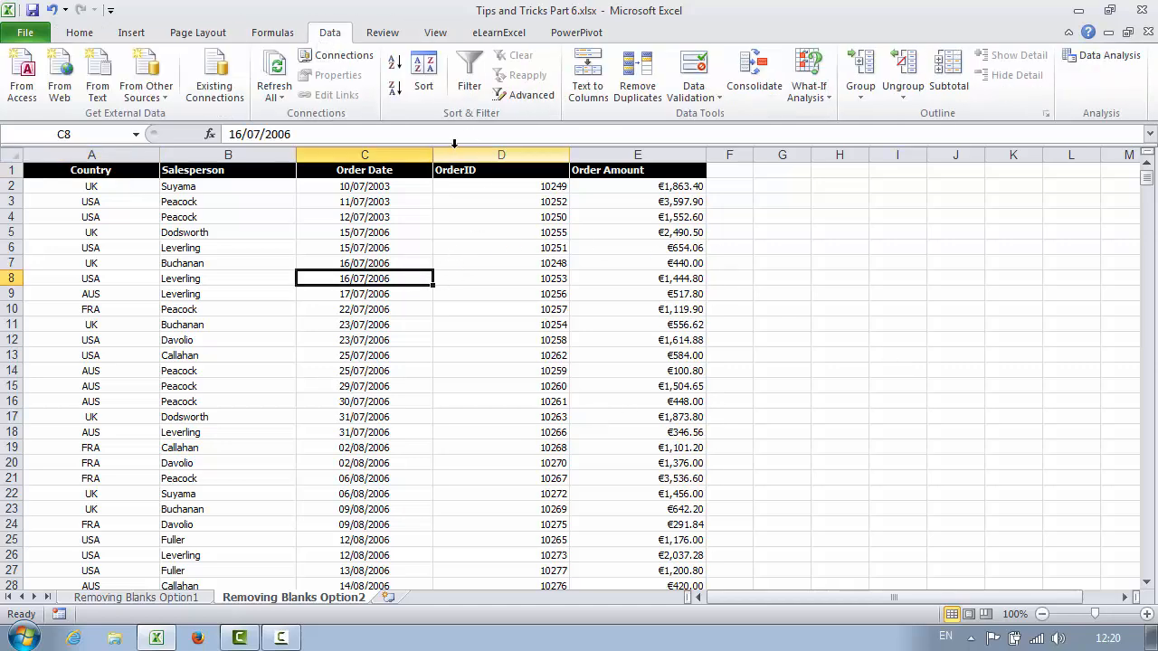
pyautogui.click(470, 74)
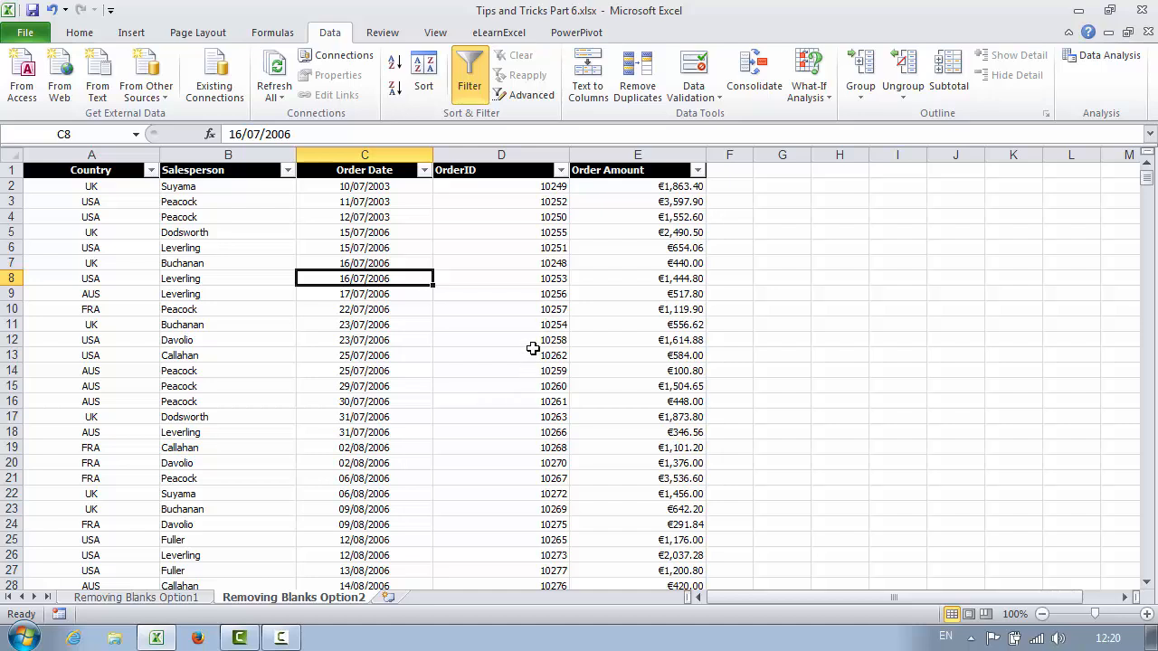
pyautogui.click(470, 90)
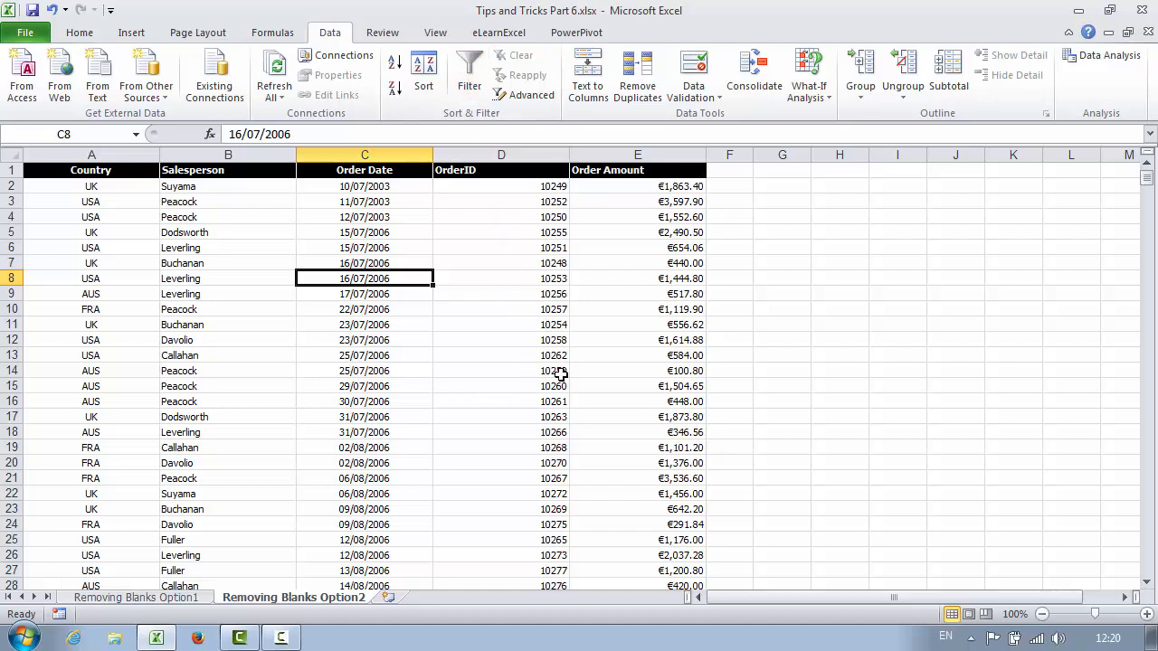